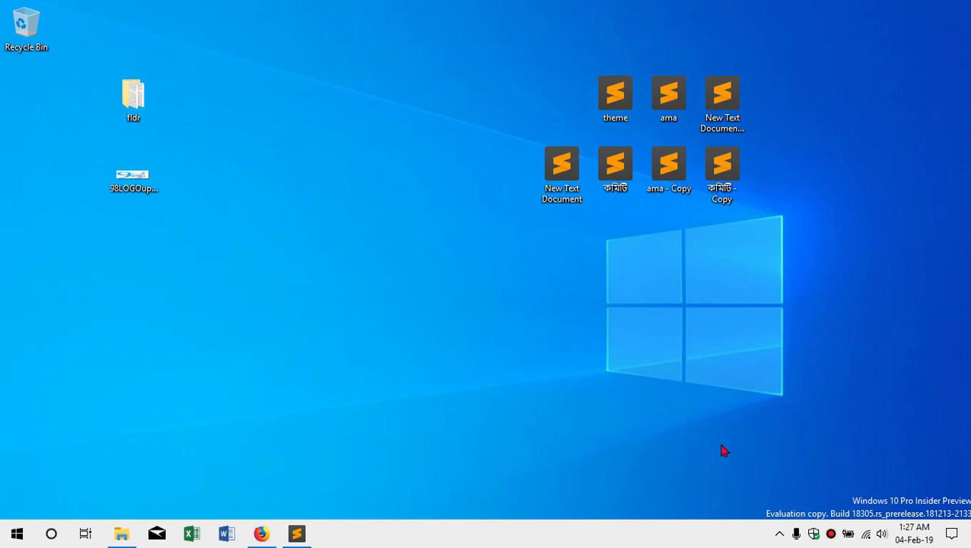
- Look through the full alphabetical list of installed apps in the Start menu
left_click(8, 541)
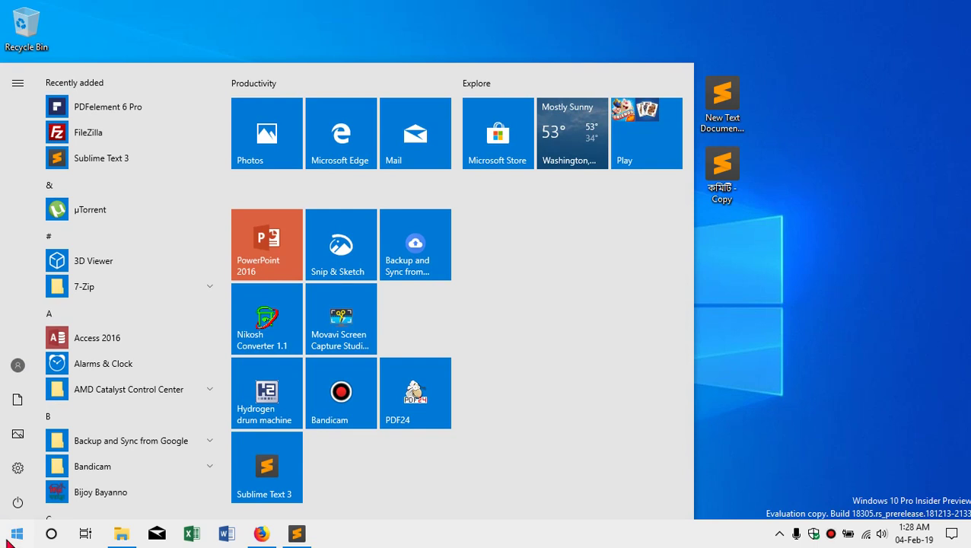
scroll(169, 220, "down", 7)
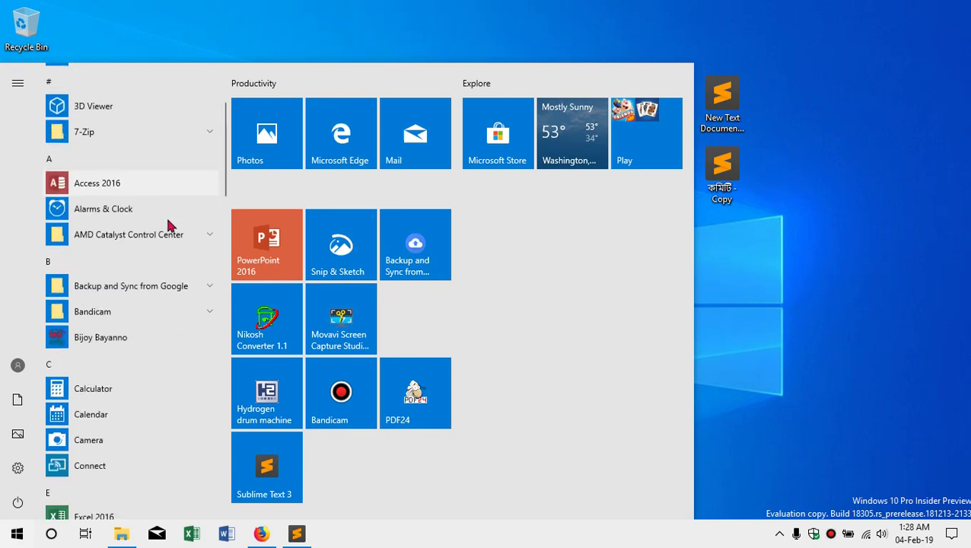
scroll(162, 309, "down", 12)
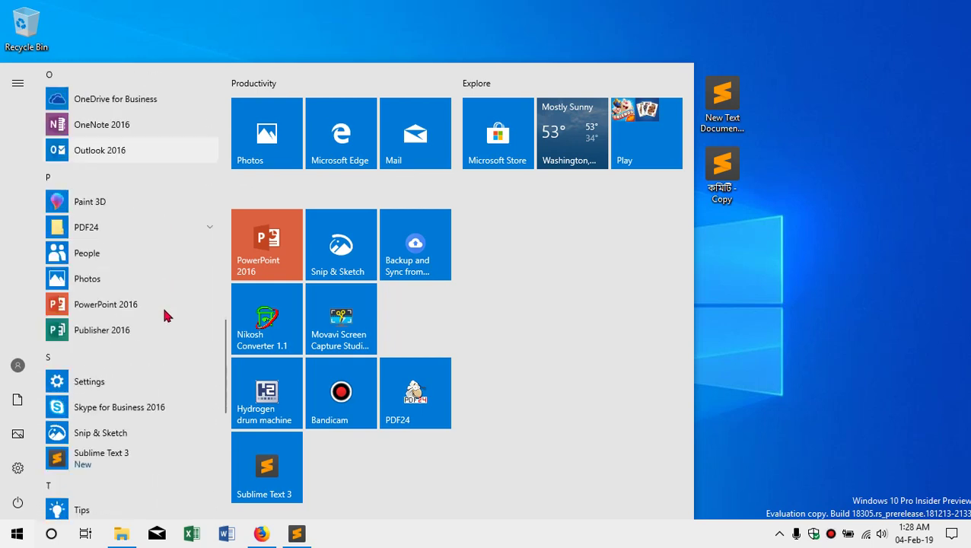
scroll(164, 312, "up", 10)
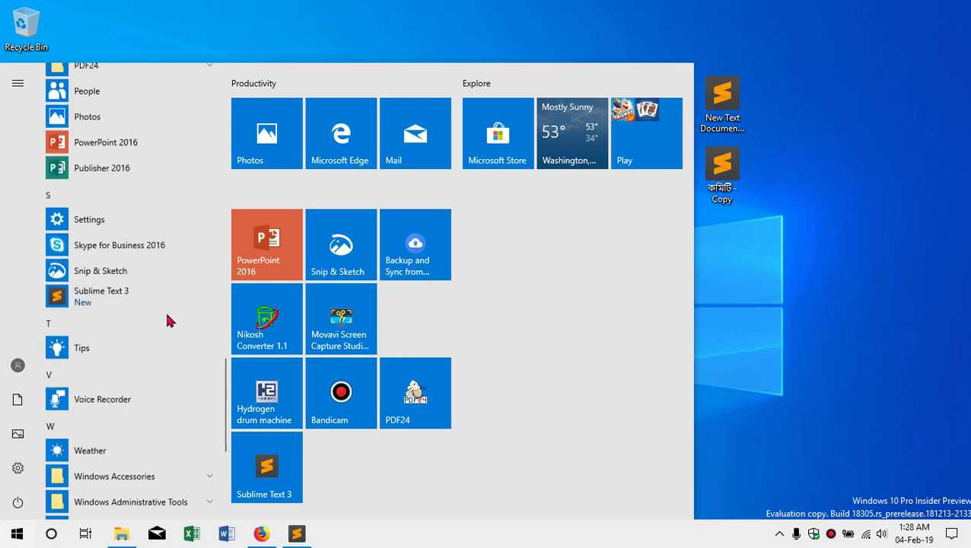
scroll(166, 320, "down", 12)
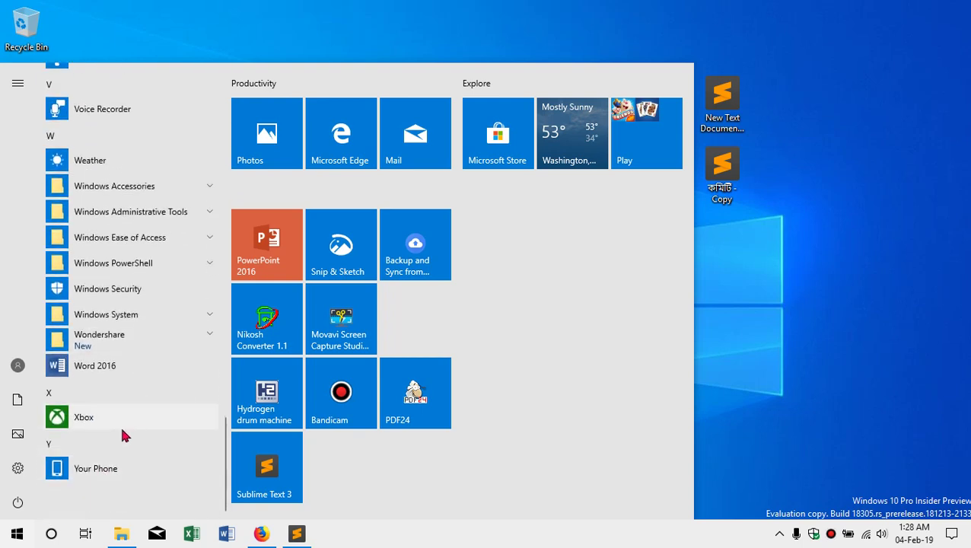
scroll(143, 379, "up", 15)
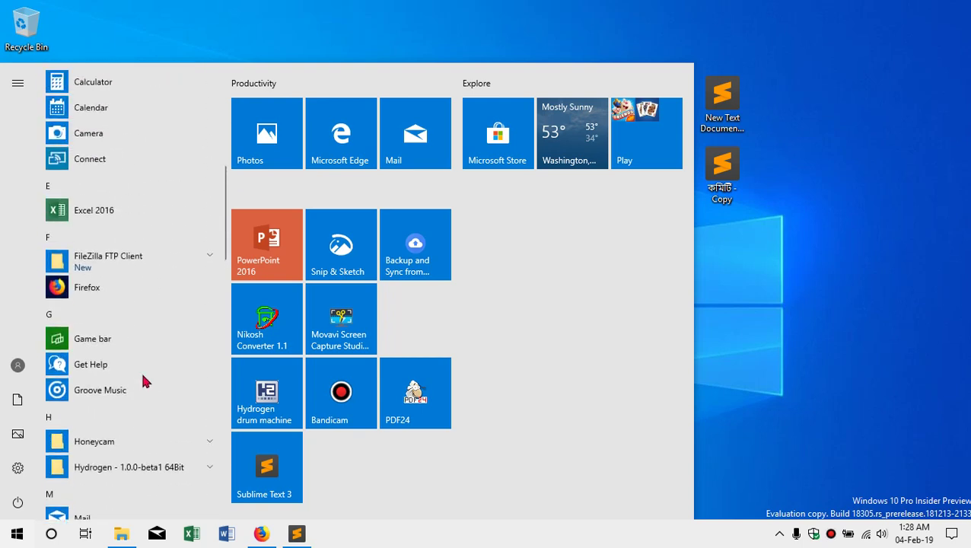
scroll(143, 340, "up", 5)
scroll(145, 352, "down", 4)
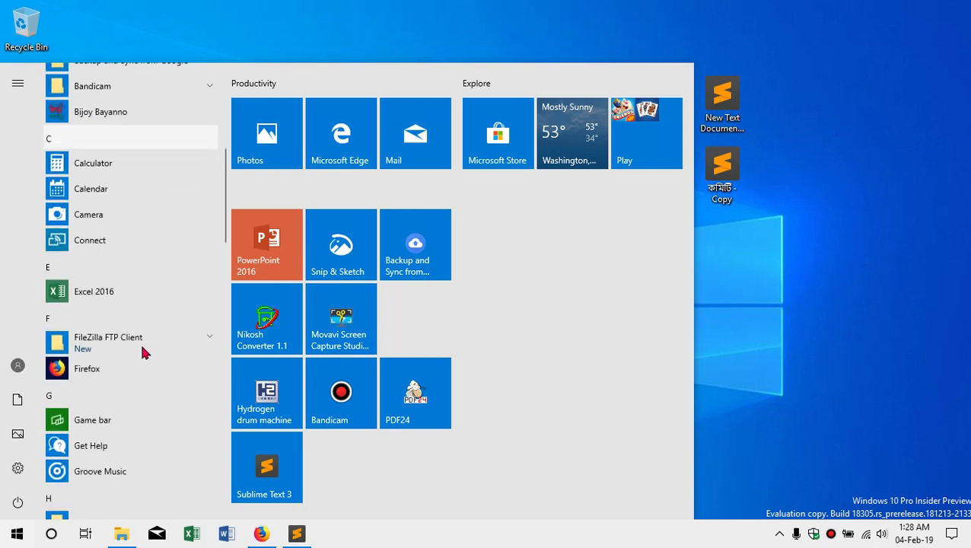
scroll(144, 351, "down", 9)
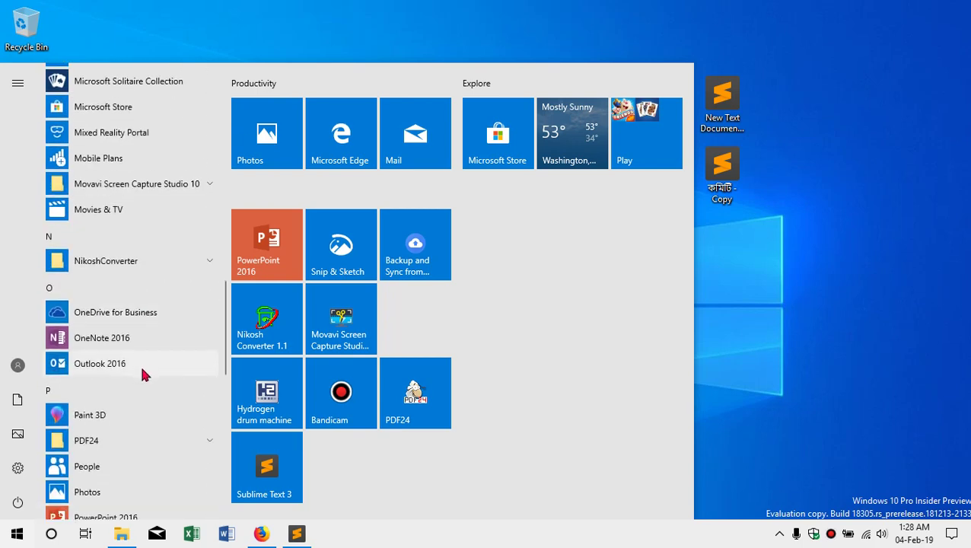
scroll(148, 396, "down", 9)
scroll(158, 389, "up", 8)
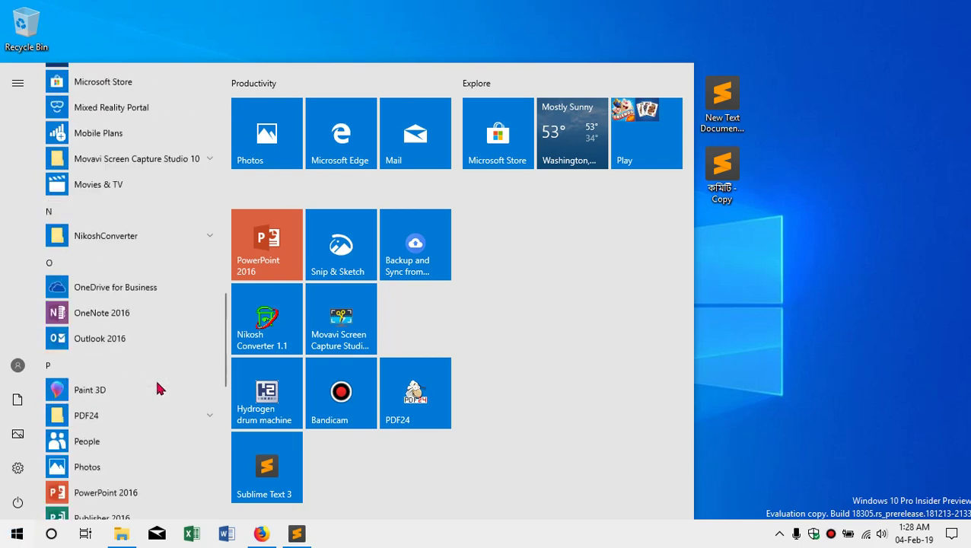
scroll(156, 390, "up", 12)
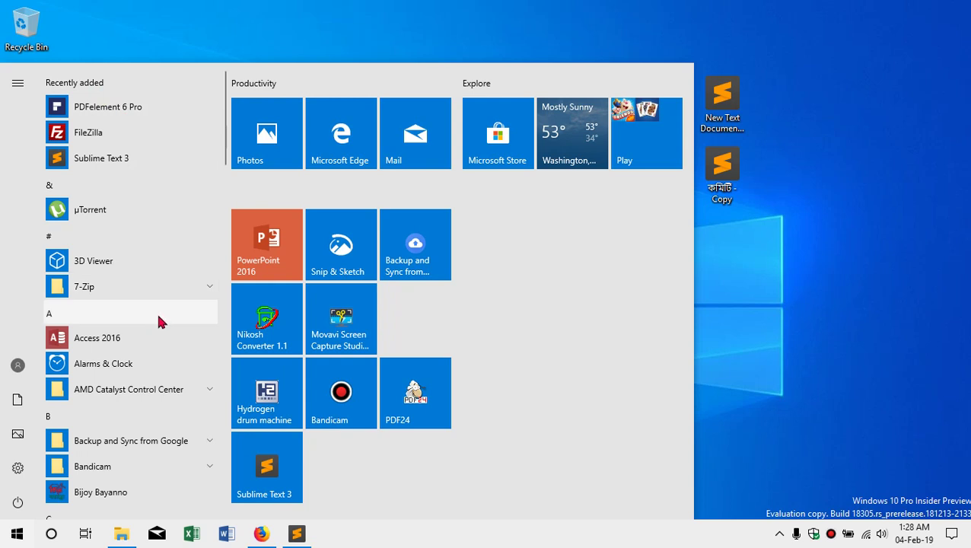
- Jump to the apps under M in the Start menu and examine the contents of the Microsoft Office 2016 Tools folder
left_click(59, 314)
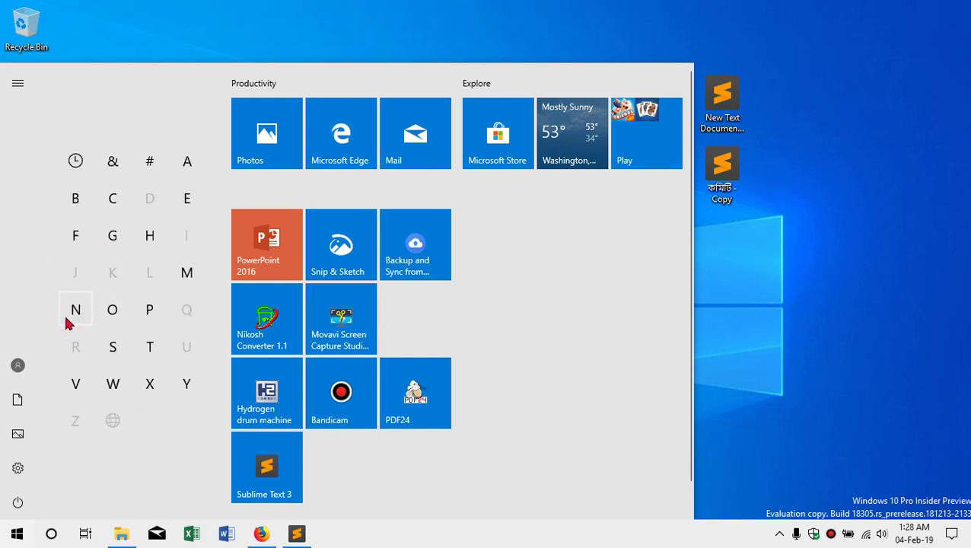
left_click(188, 274)
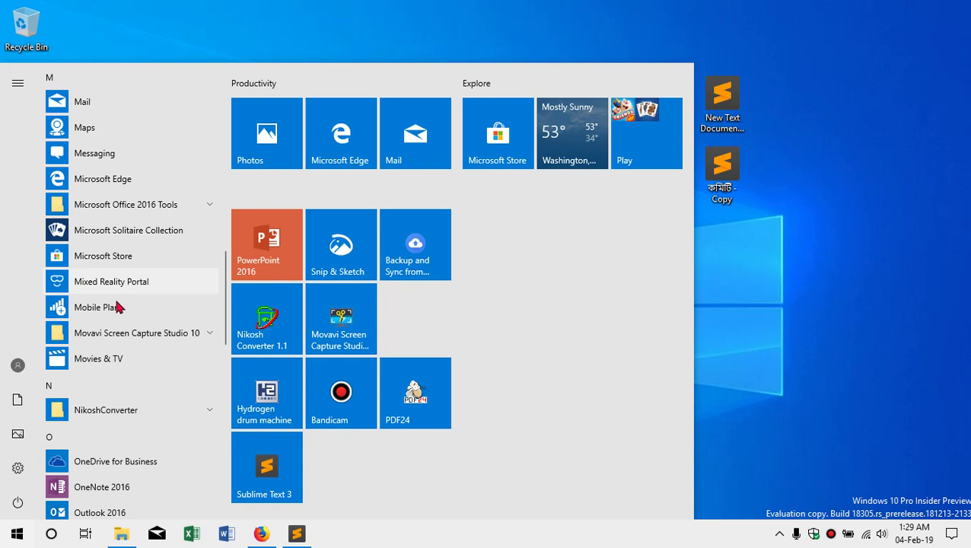
left_click(130, 207)
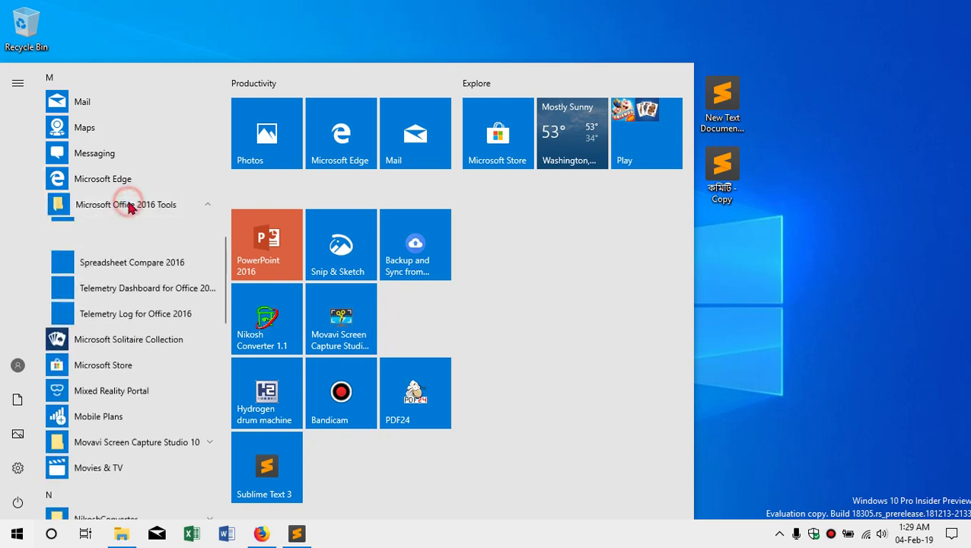
scroll(130, 268, "down", 3)
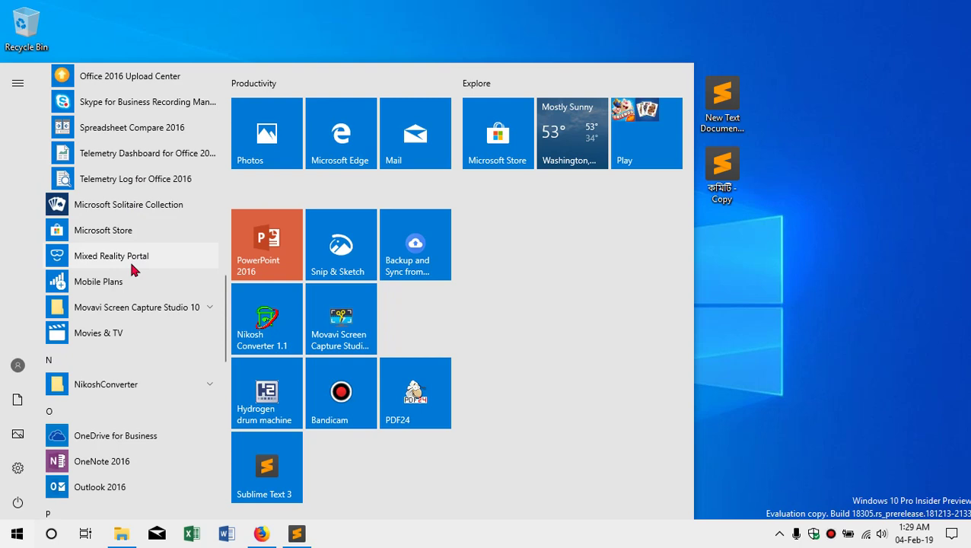
scroll(131, 266, "up", 3)
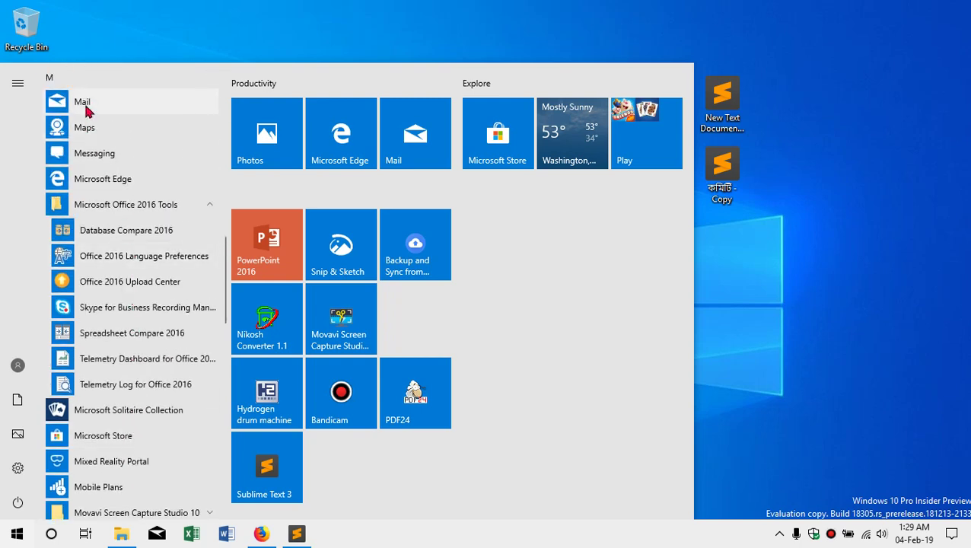
left_click(79, 85)
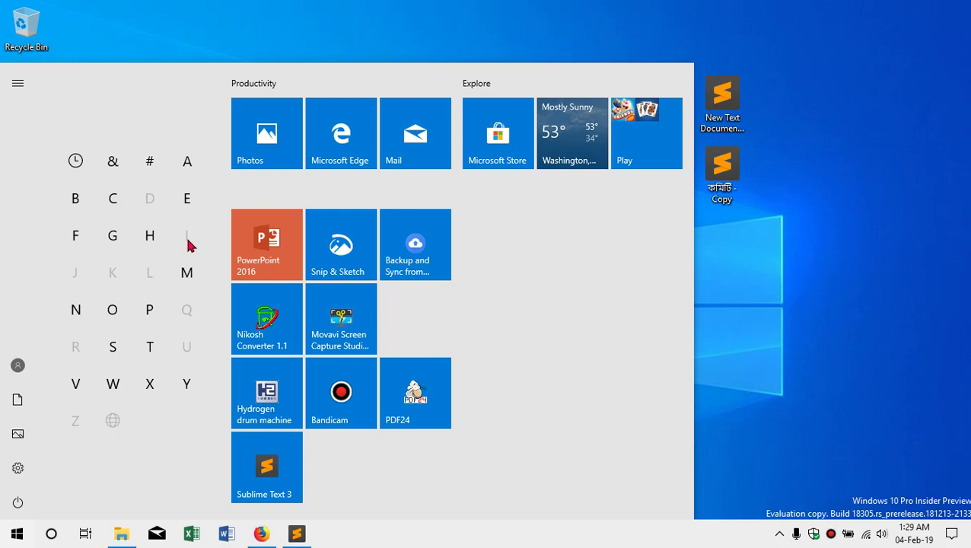
left_click(17, 536)
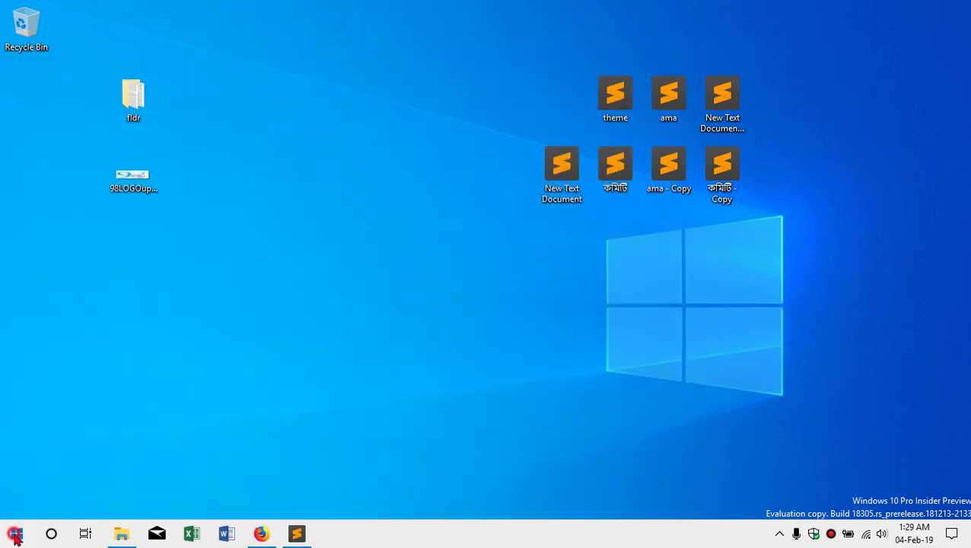
- Expand the 7-Zip folder in the Start menu and choose to uninstall 7-Zip File Manager
left_click(17, 536)
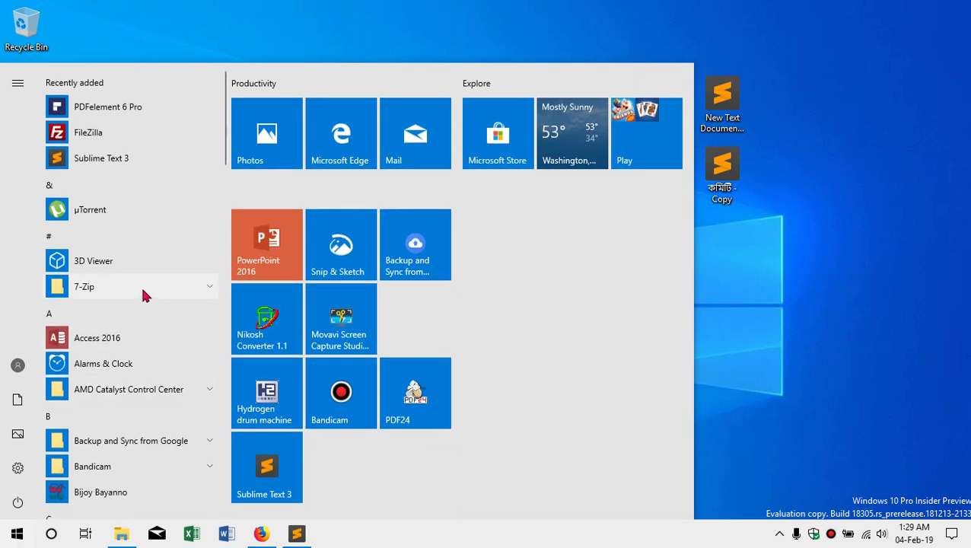
left_click(145, 295)
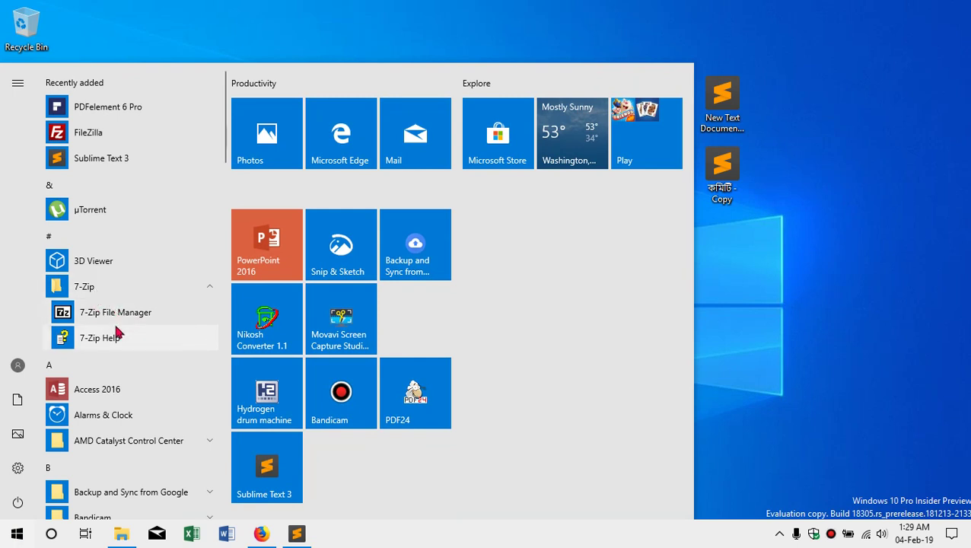
right_click(119, 314)
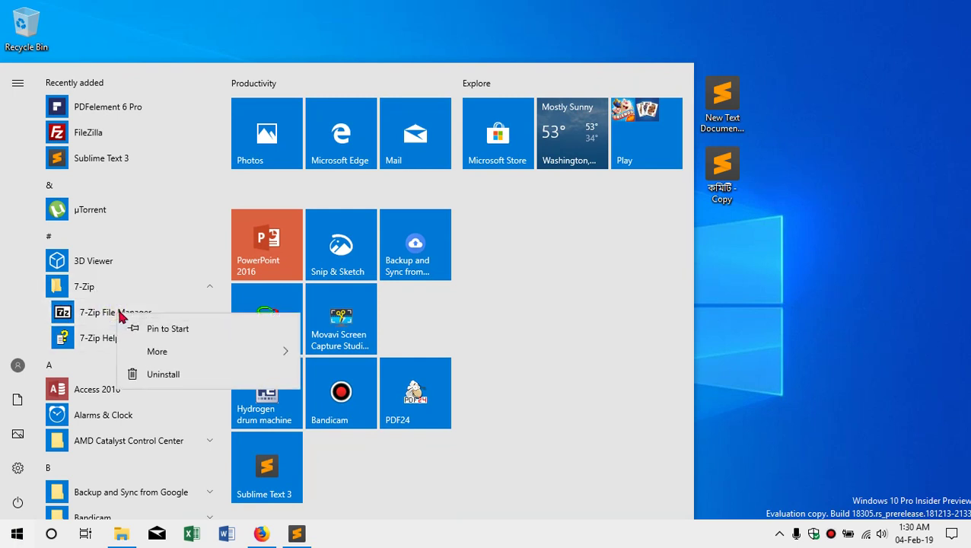
left_click(180, 374)
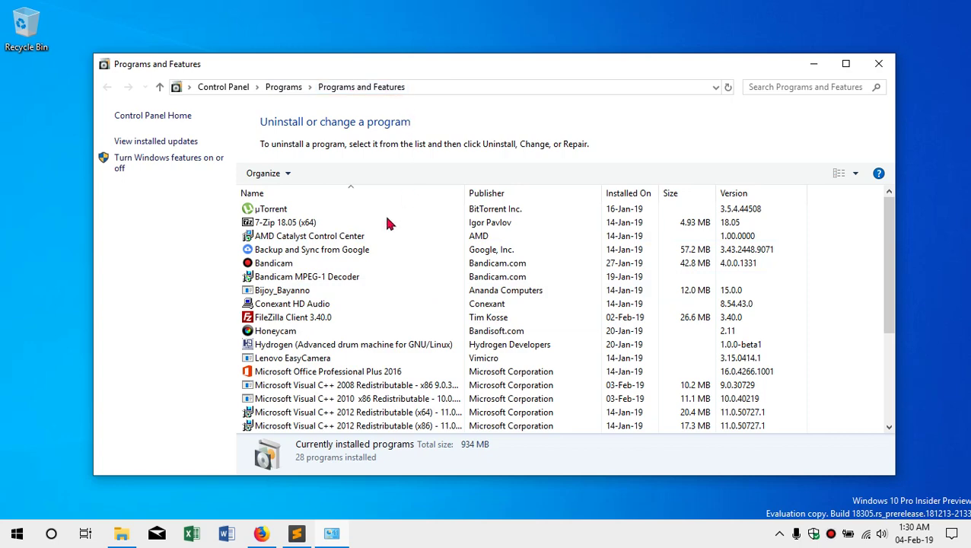
- Look through the installed programs in Programs and Features, select 7-Zip 18.05 (x64), and close the window without uninstalling it
scroll(364, 288, "down", 2)
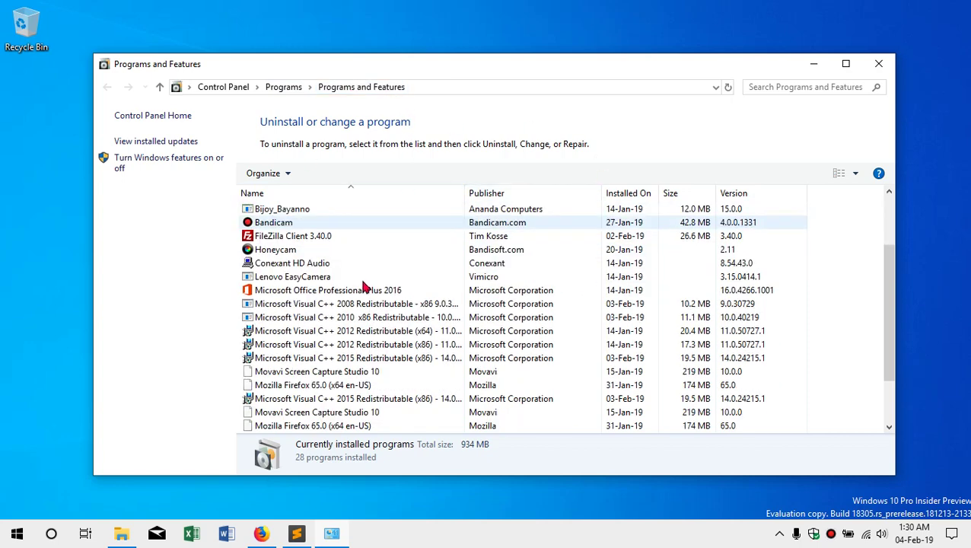
scroll(367, 293, "down", 2)
scroll(368, 295, "up", 4)
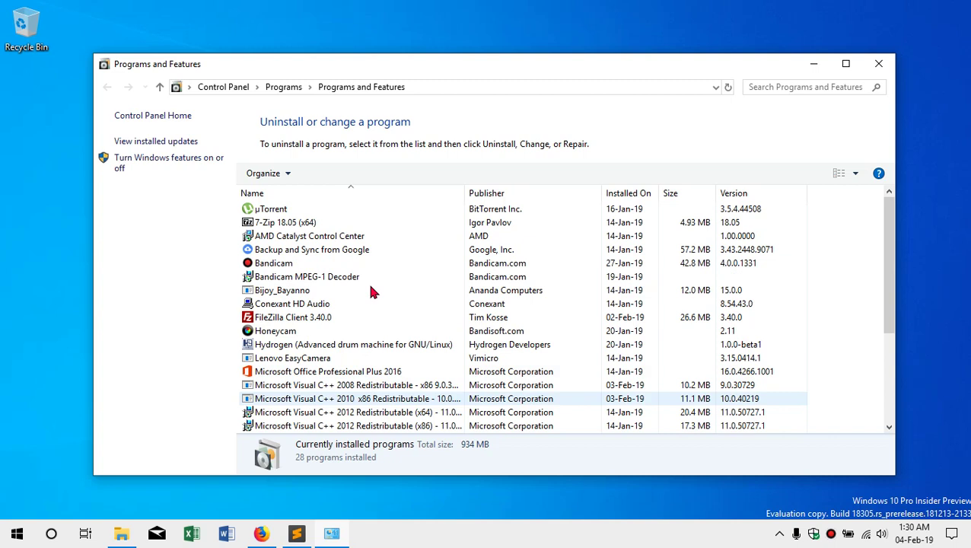
left_click(282, 222)
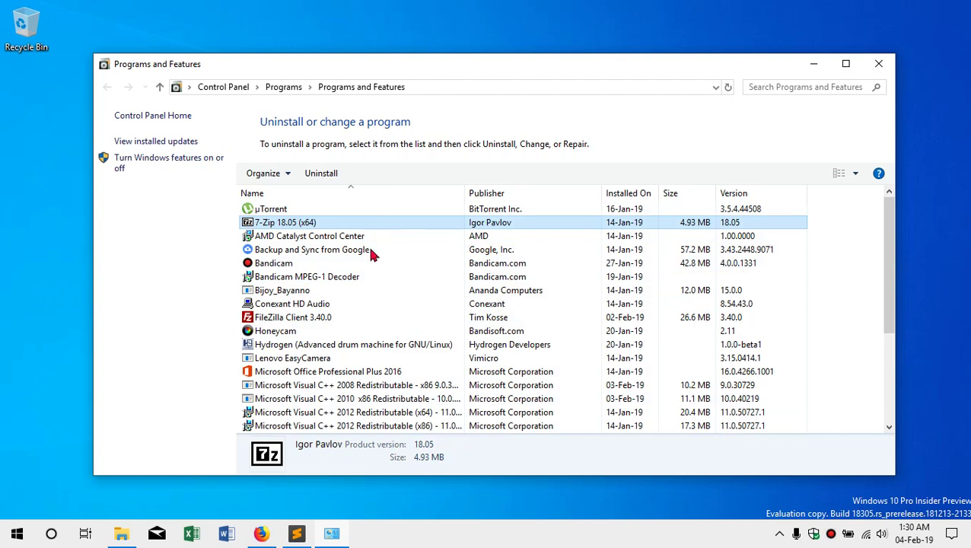
left_click(877, 63)
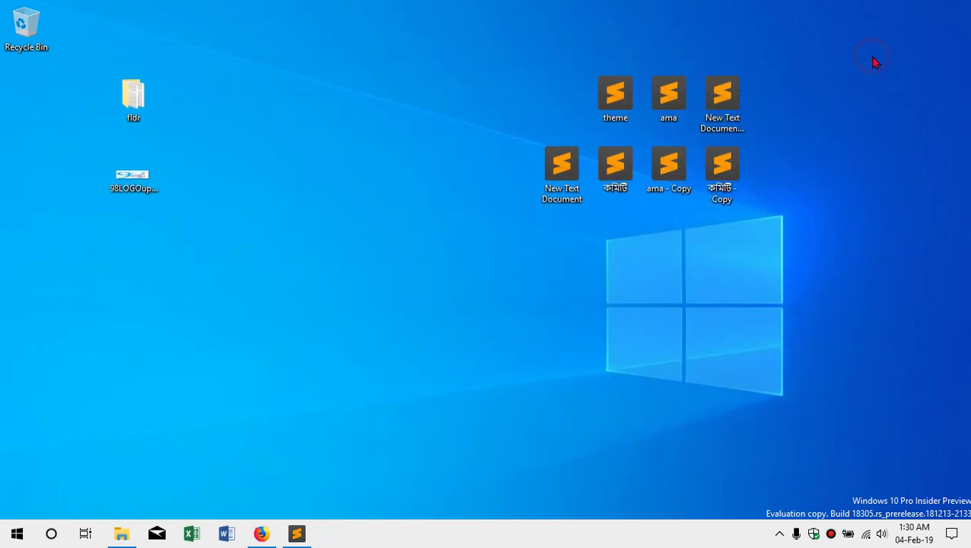
left_click(954, 536)
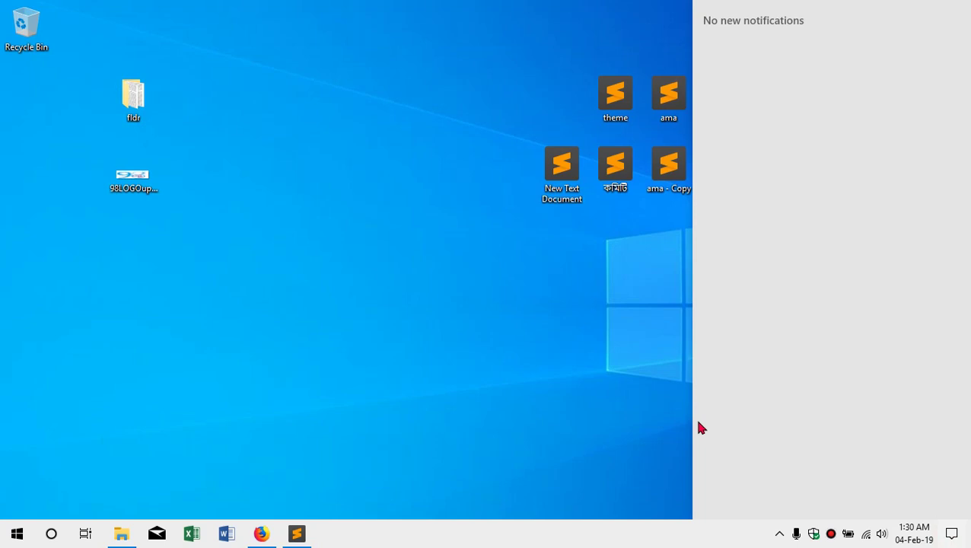
left_click(643, 401)
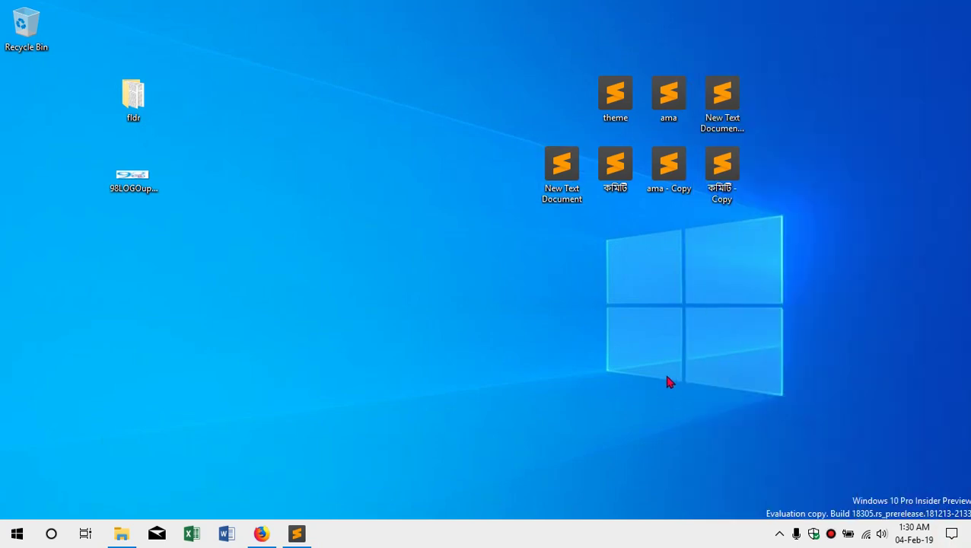
left_click(340, 362)
right_click(342, 364)
left_click(410, 209)
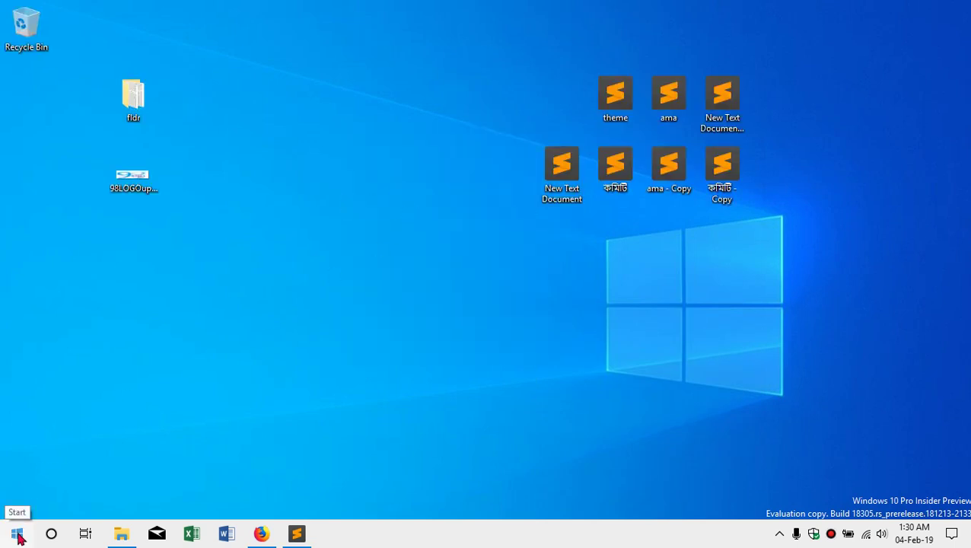
- Open the Apps & features page of Windows Settings and look through the list of installed apps
left_click(16, 535)
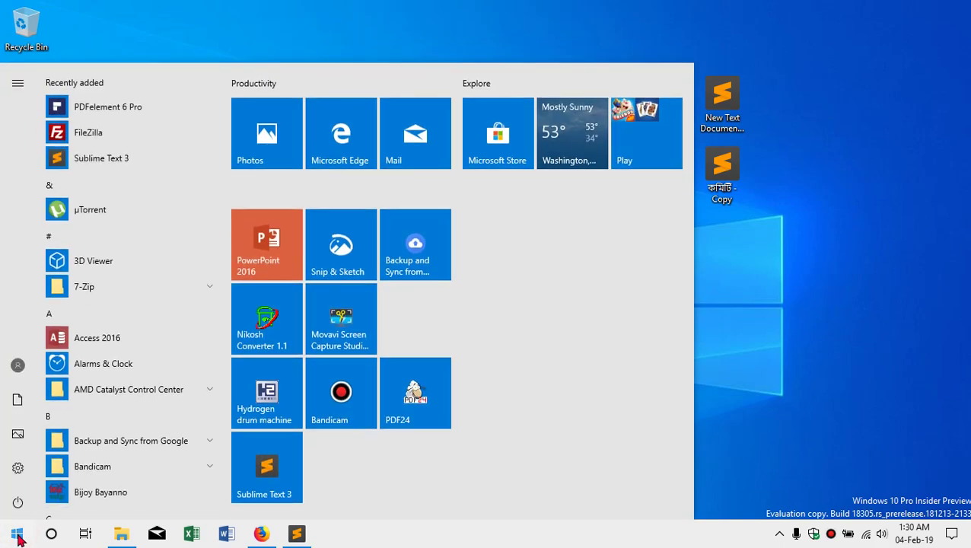
left_click(19, 471)
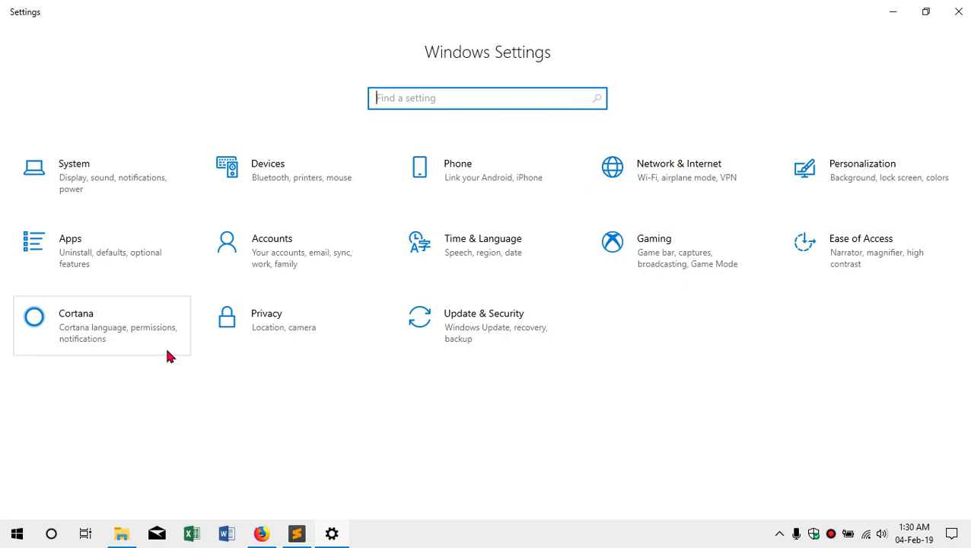
left_click(114, 243)
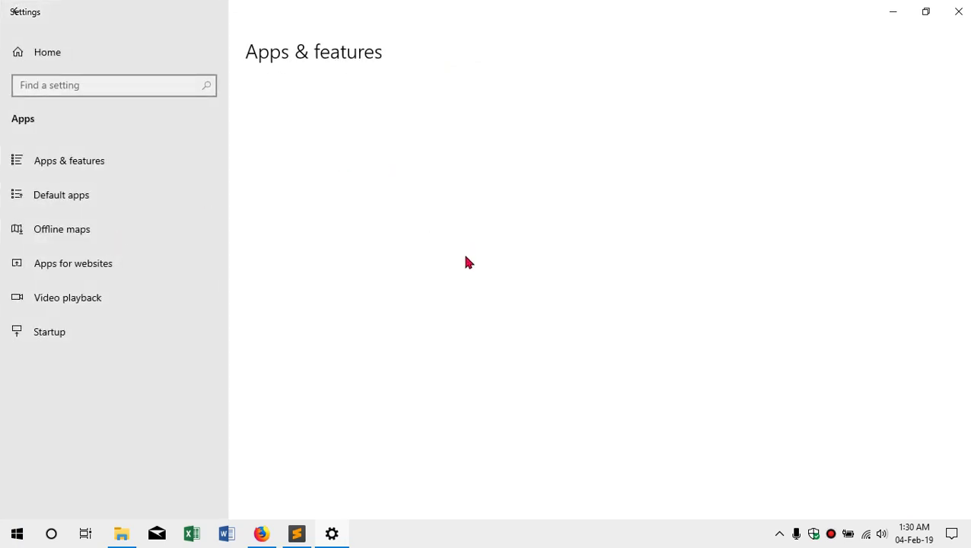
scroll(427, 373, "down", 5)
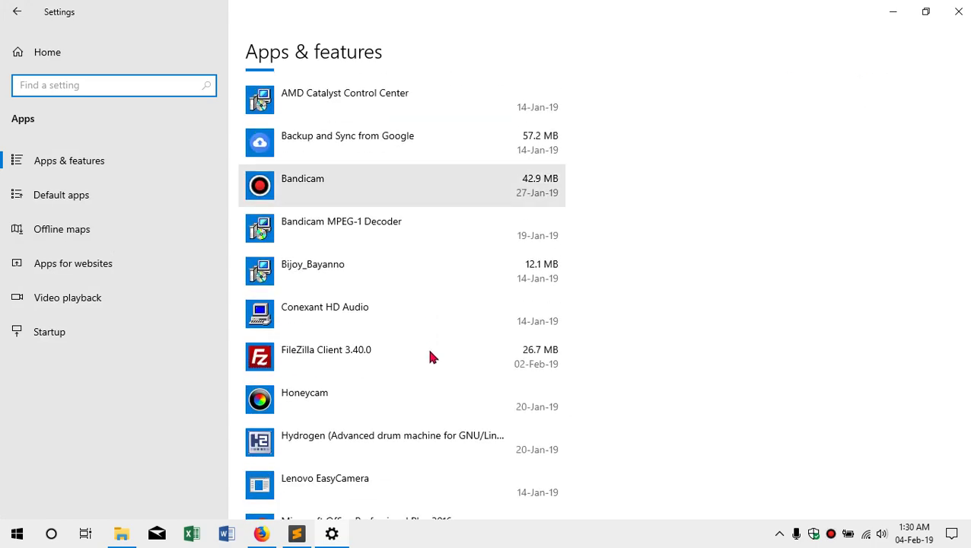
scroll(430, 356, "down", 2)
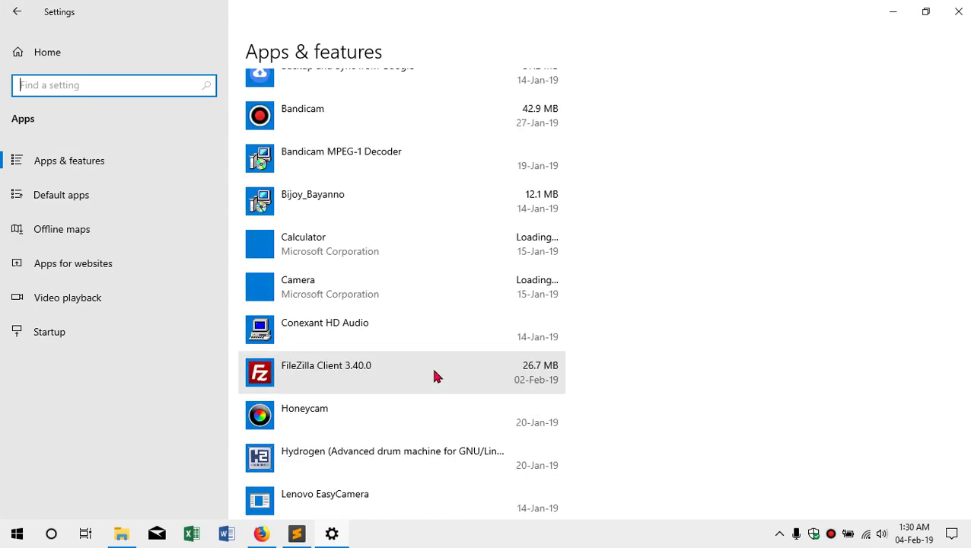
scroll(434, 376, "down", 10)
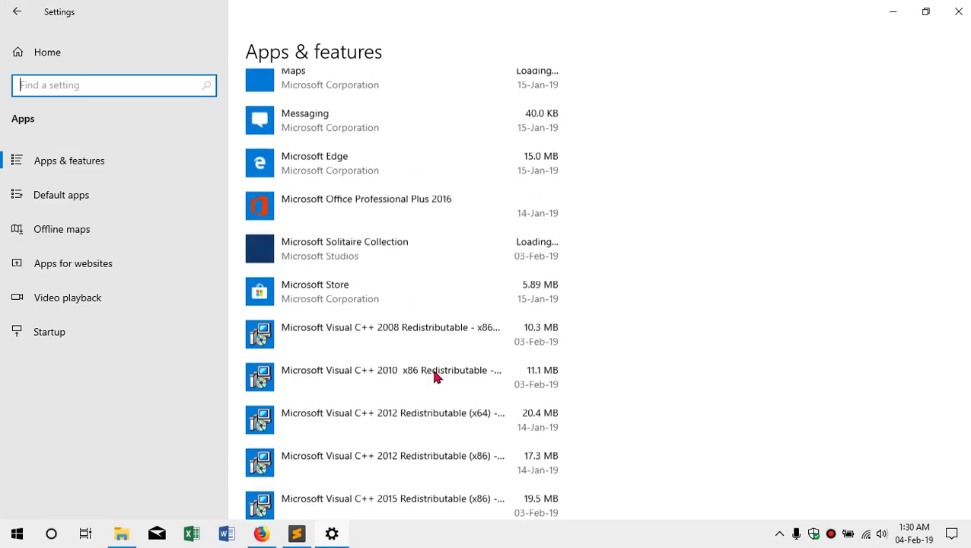
scroll(434, 376, "down", 8)
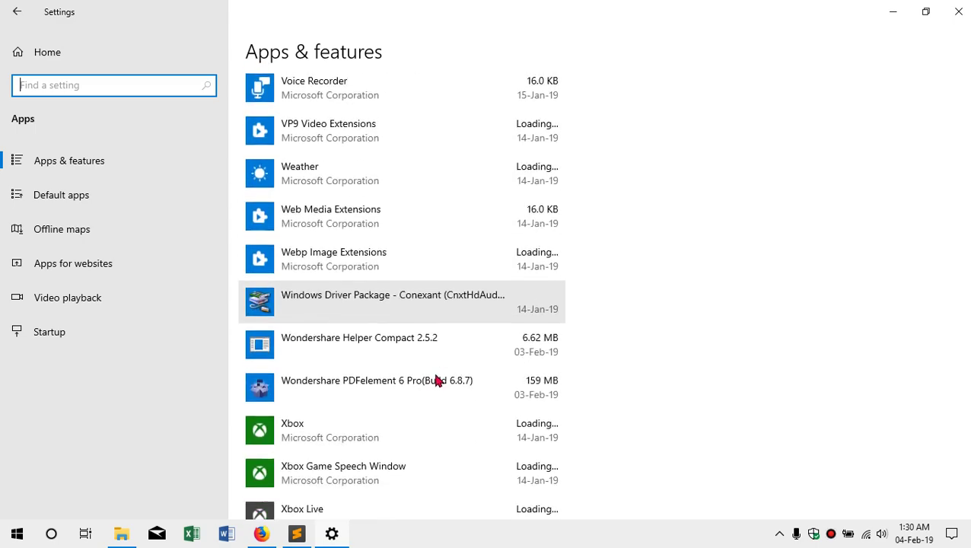
- Select 7-Zip 18.05 (x64) in the installed apps list and temporarily outline its Uninstall option in red
scroll(438, 380, "up", 10)
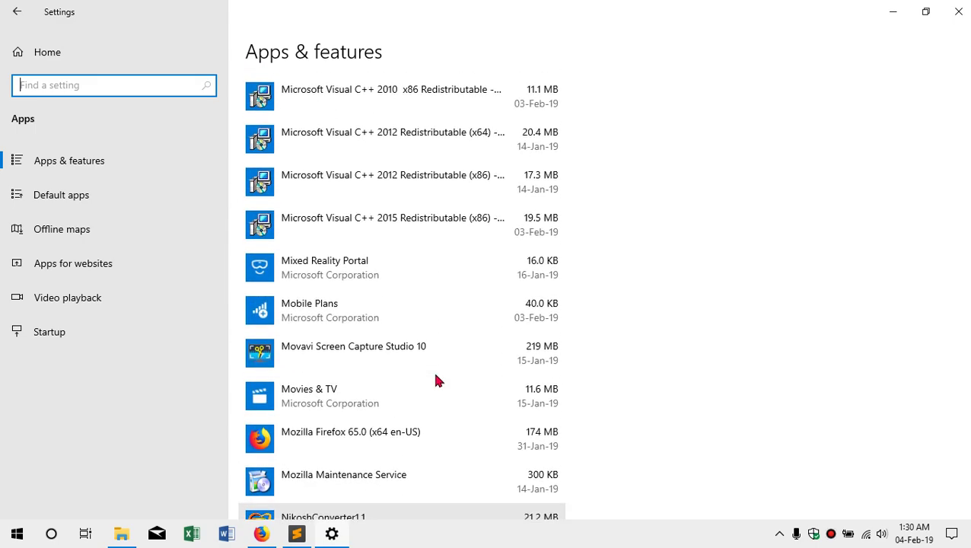
scroll(438, 380, "up", 15)
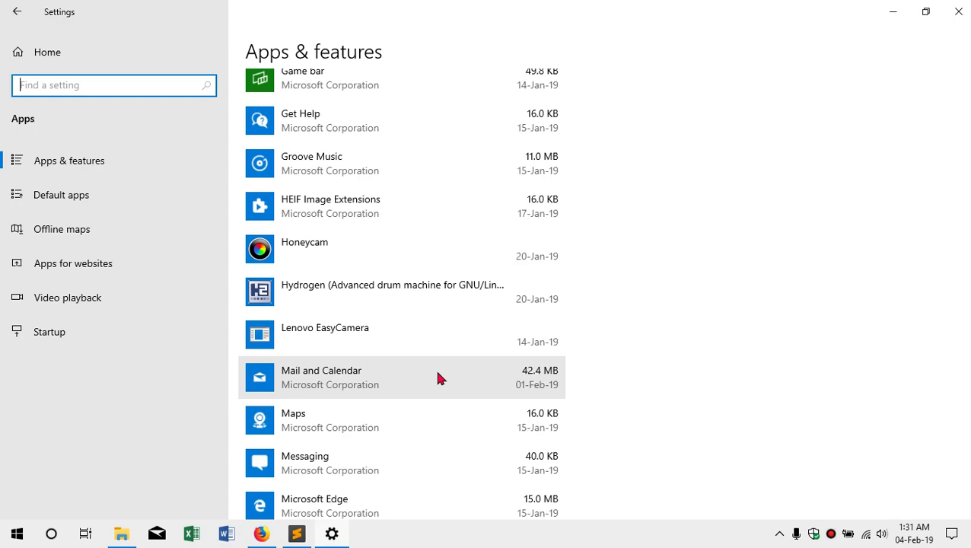
scroll(439, 373, "up", 2)
scroll(440, 373, "down", 2)
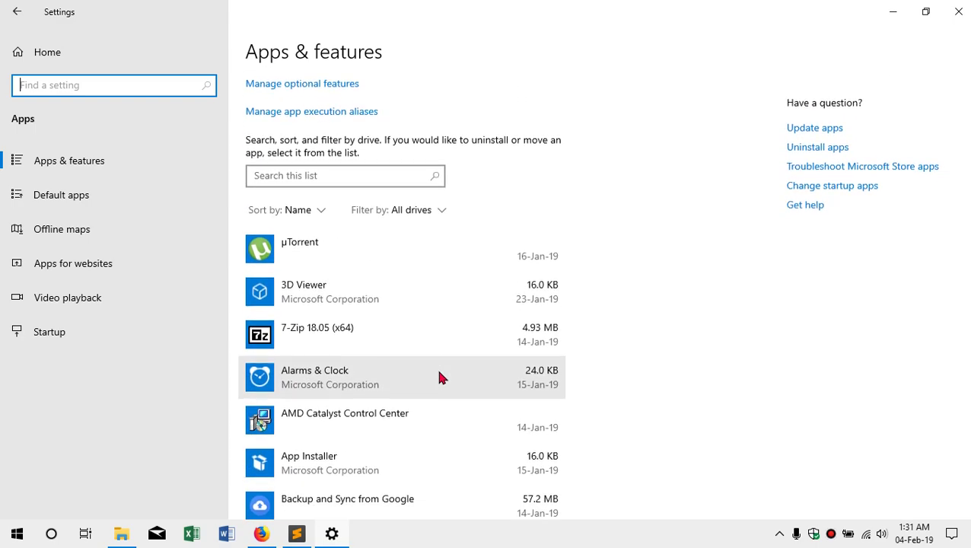
left_click(424, 345)
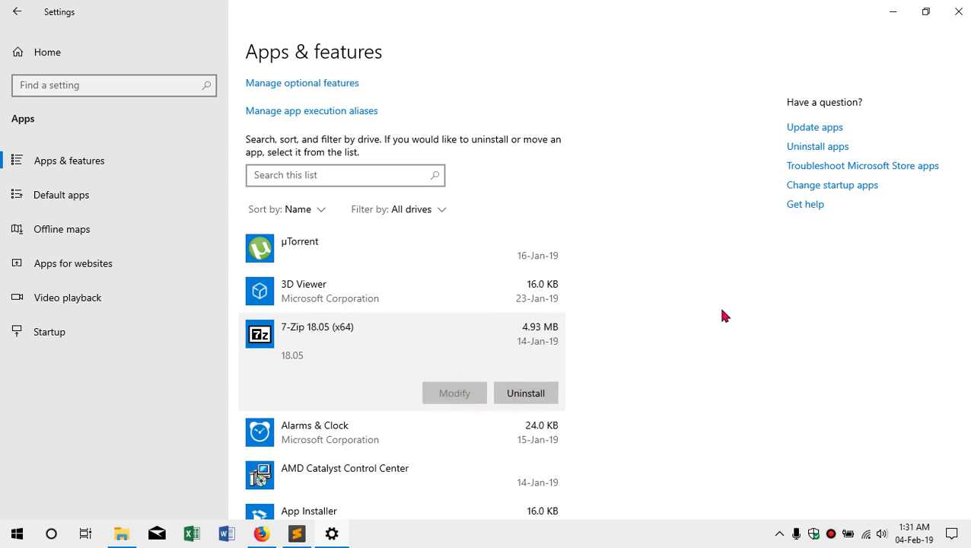
key("ctrl+shift+d")
left_click_drag(487, 374, 563, 375)
mouse_move(492, 375)
left_mouse_down()
mouse_move(493, 409)
mouse_move(559, 410)
mouse_move(568, 381)
left_mouse_up()
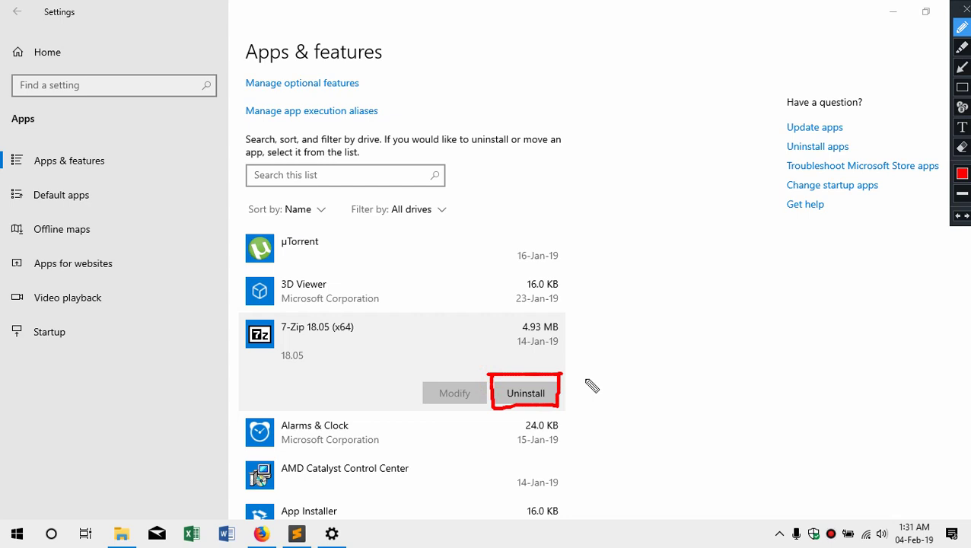
key("ctrl+shift+d")
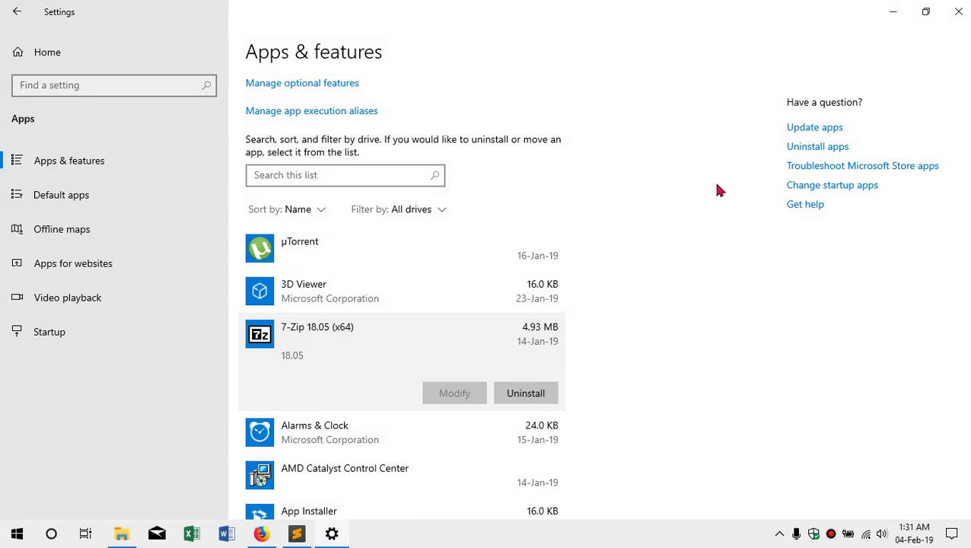
- Circle the Programs and Features link under Related settings in red, and clear the drawing
scroll(639, 294, "up", 3)
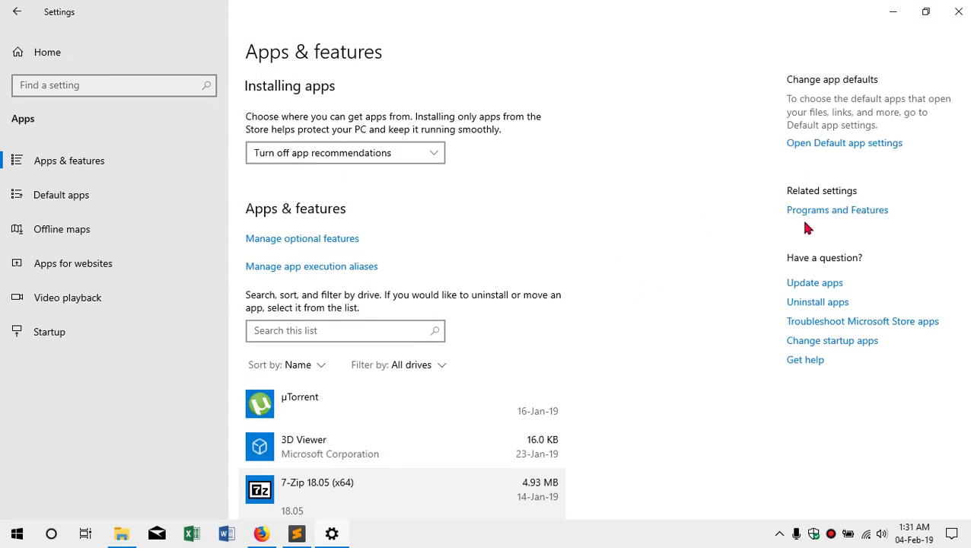
key("ctrl+shift+d")
mouse_move(769, 202)
left_mouse_down()
mouse_move(859, 195)
mouse_move(906, 211)
mouse_move(805, 239)
mouse_move(770, 202)
left_mouse_up()
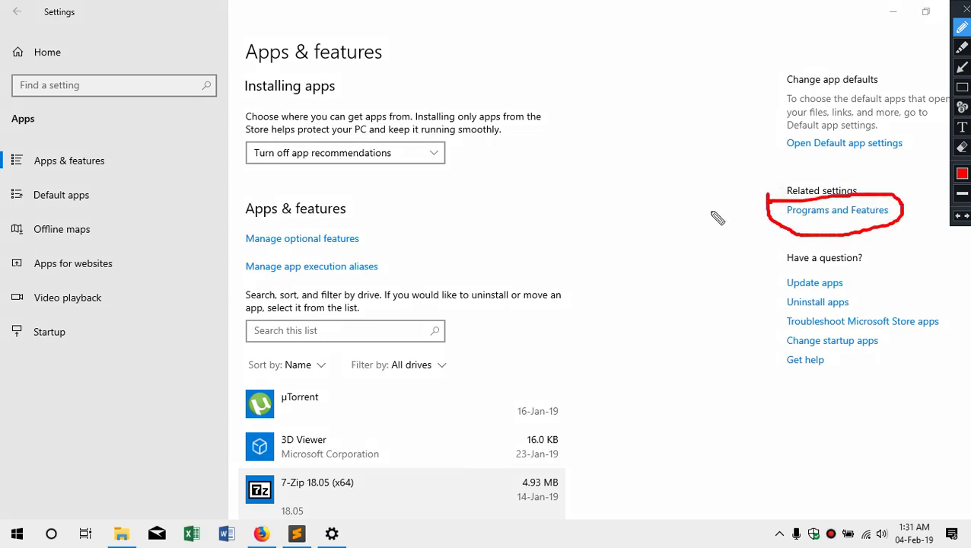
key("ctrl+shift+d")
- Open Programs and Features from the related settings to view the installed programs, and close its window
left_click(836, 218)
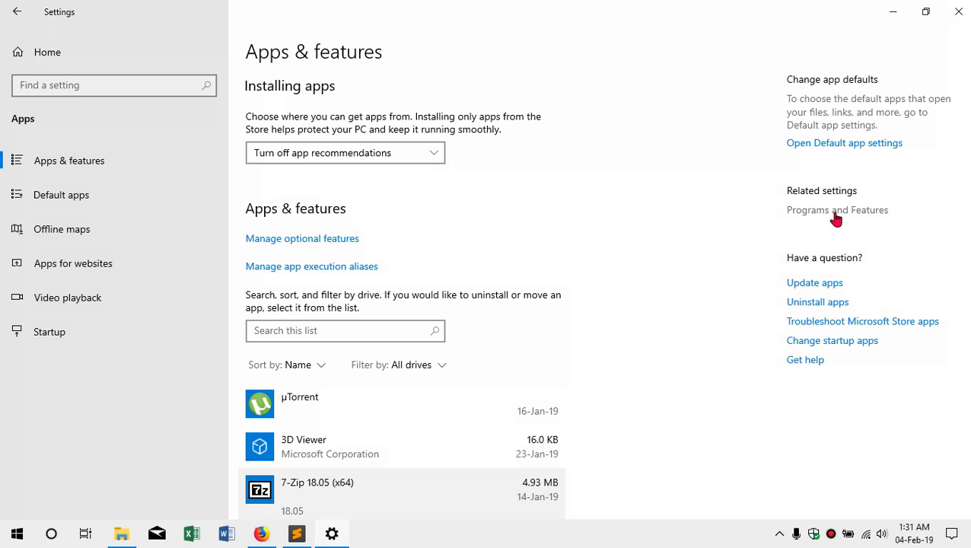
left_click(836, 219)
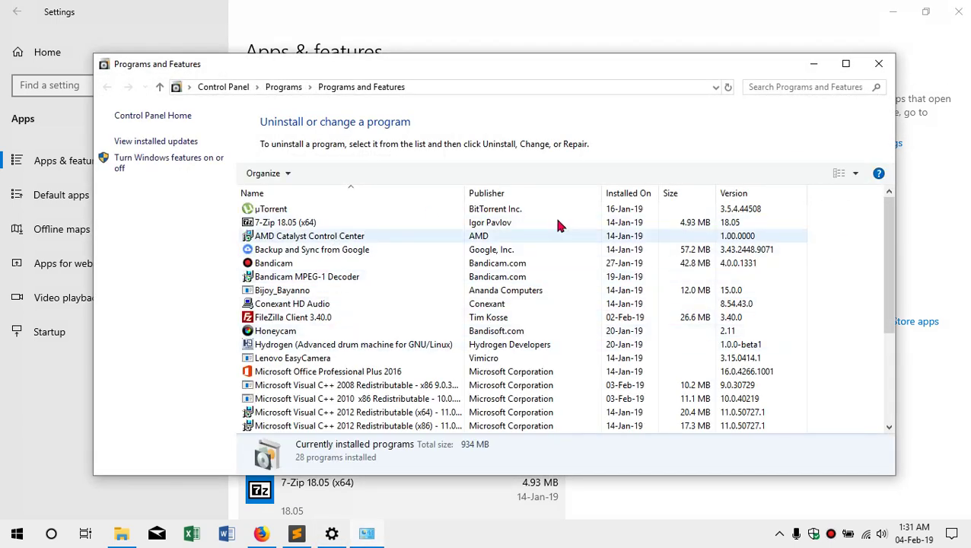
left_click(878, 66)
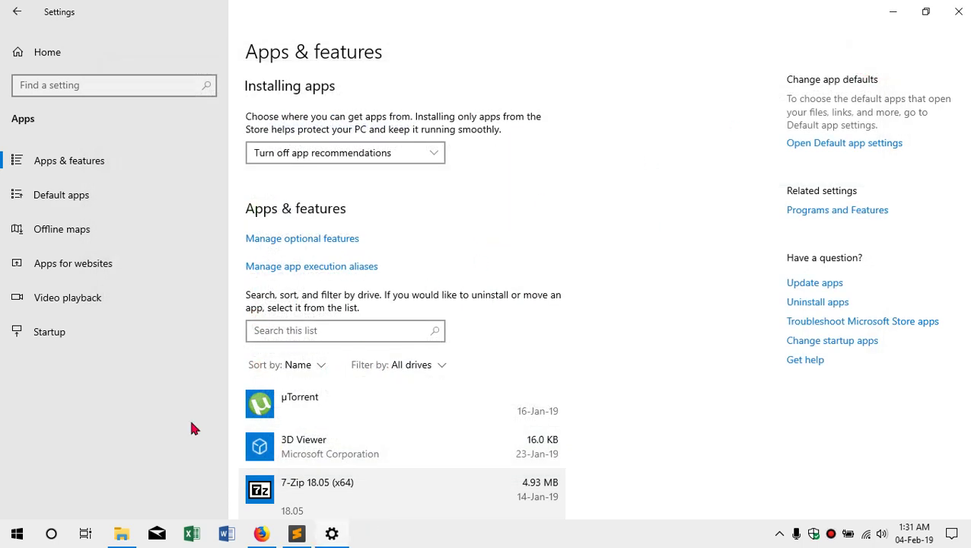
- Go to Apps and Features through the Start button's quick-link list and close Settings
right_click(19, 535)
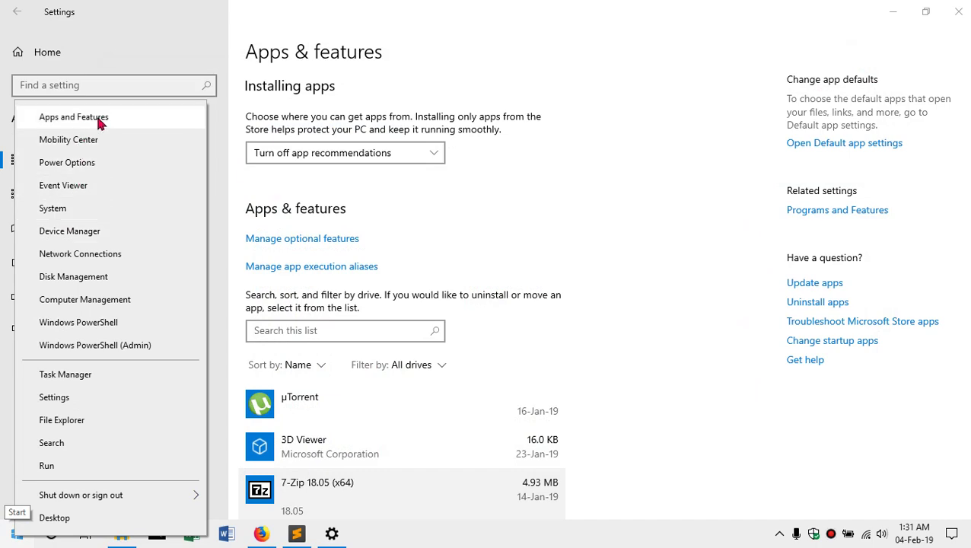
left_click(121, 122)
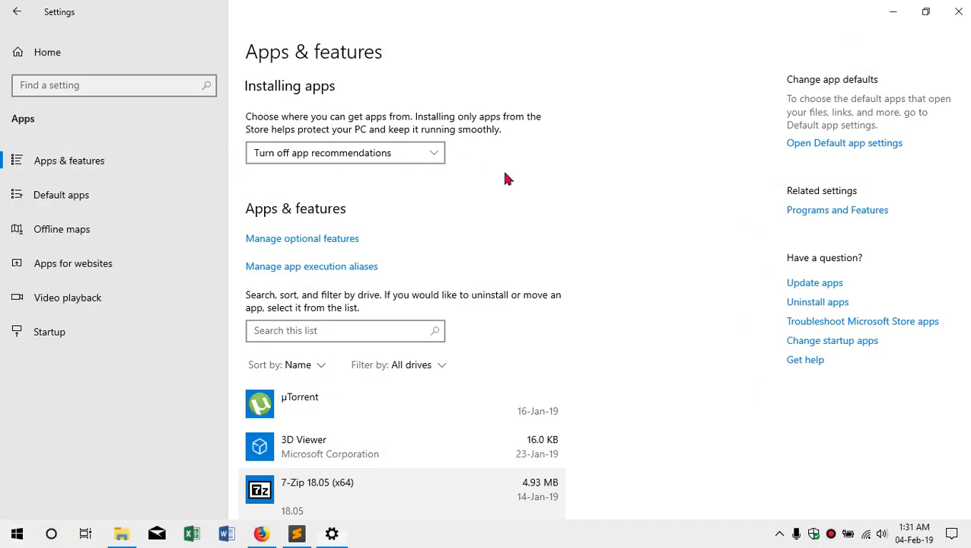
left_click(959, 12)
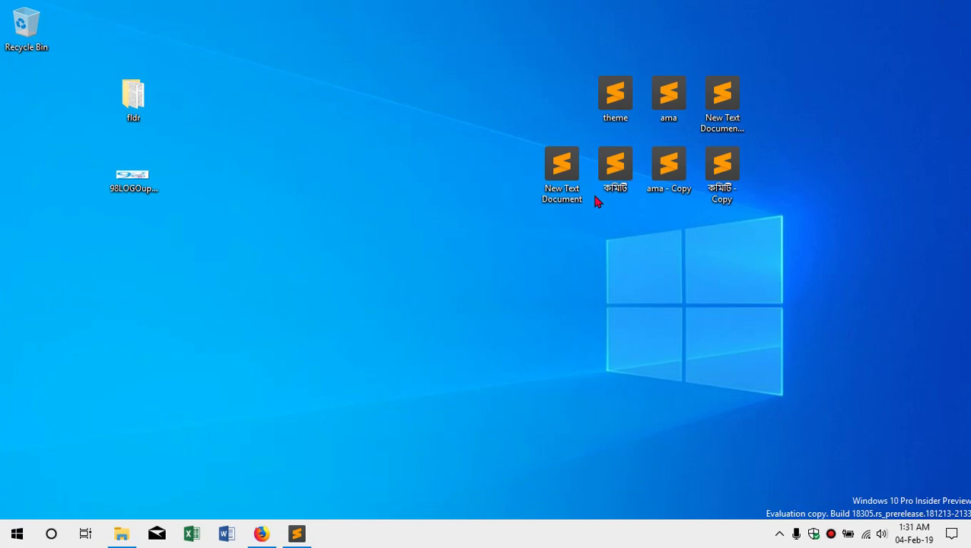
- Reopen Apps and Features from the desktop, look through the installed apps, and close Settings
right_click(17, 532)
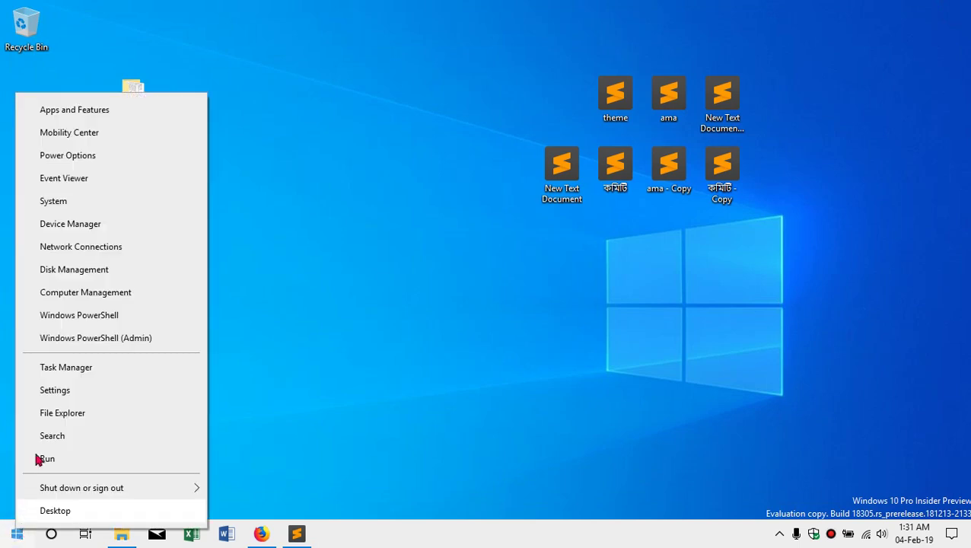
left_click(95, 112)
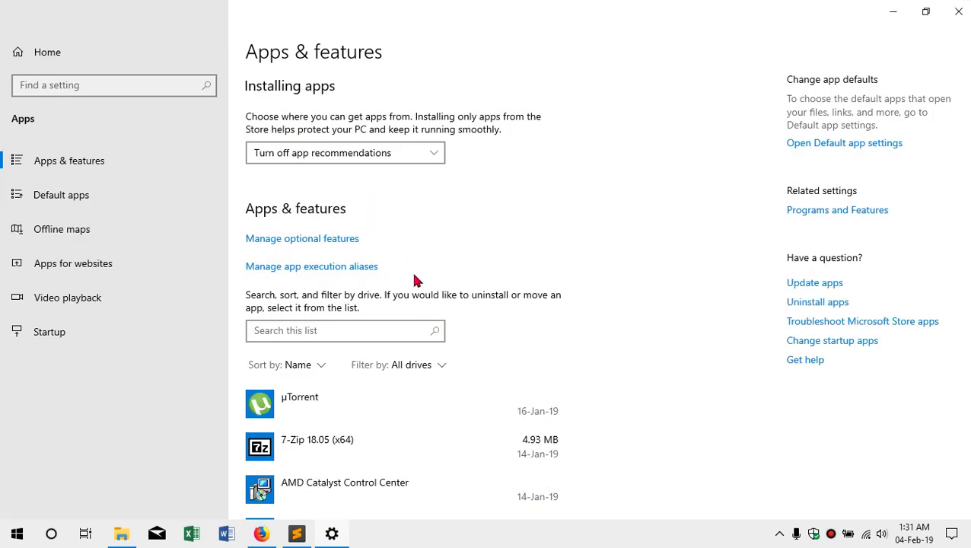
scroll(417, 282, "down", 5)
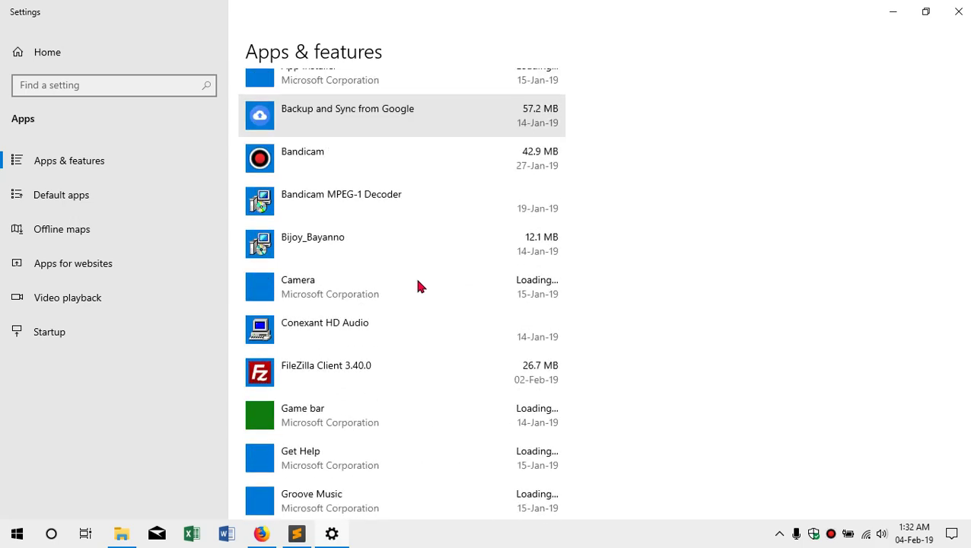
scroll(423, 287, "down", 8)
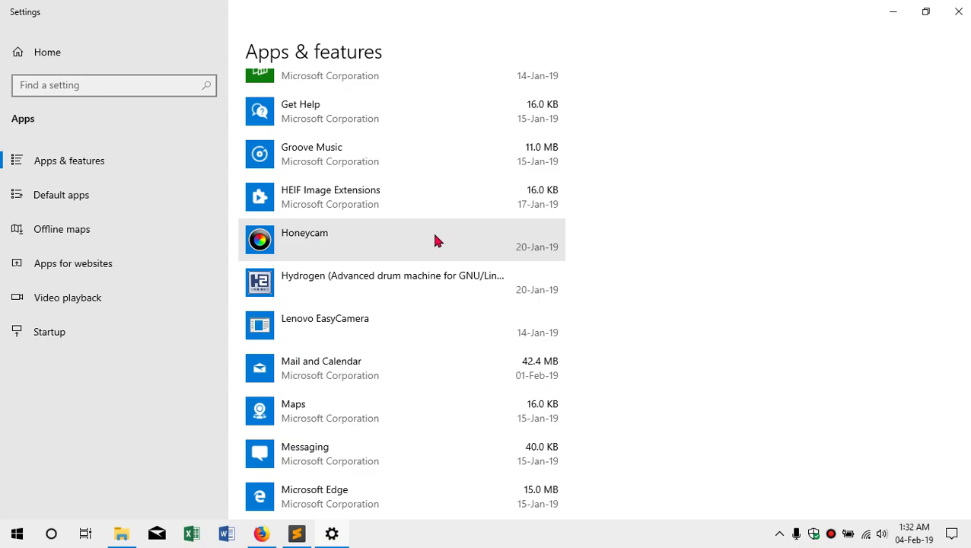
left_click(959, 12)
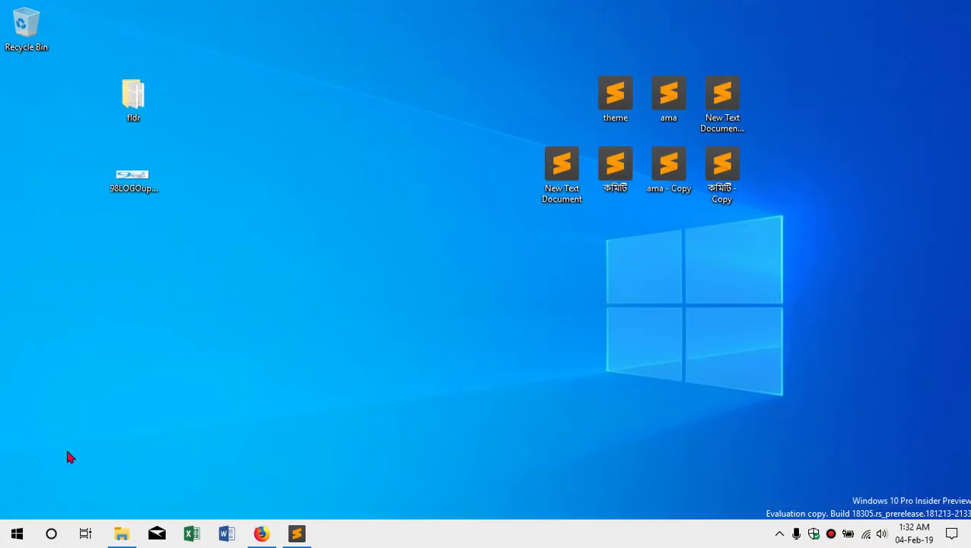
- Search Windows for Control Panel using the text "contr"
left_click(52, 535)
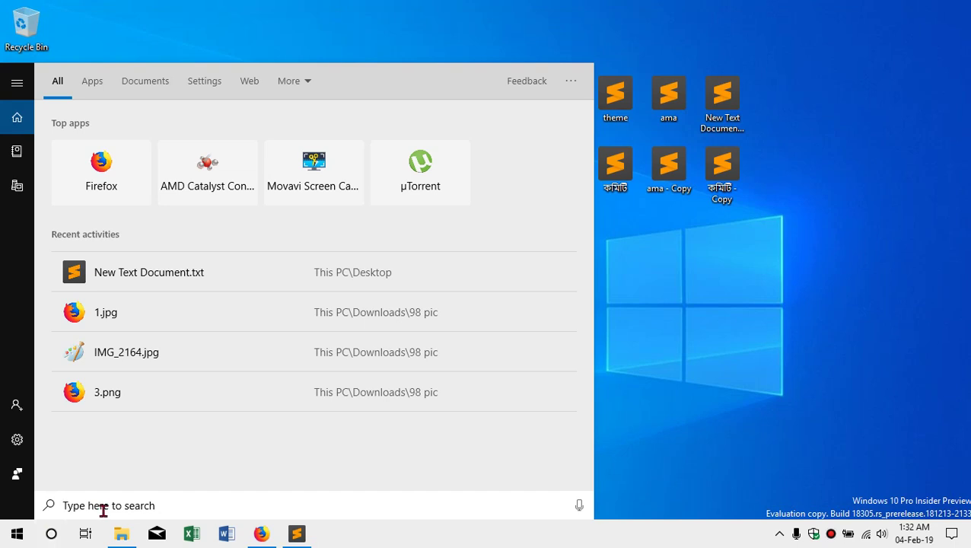
type("কমিটি")
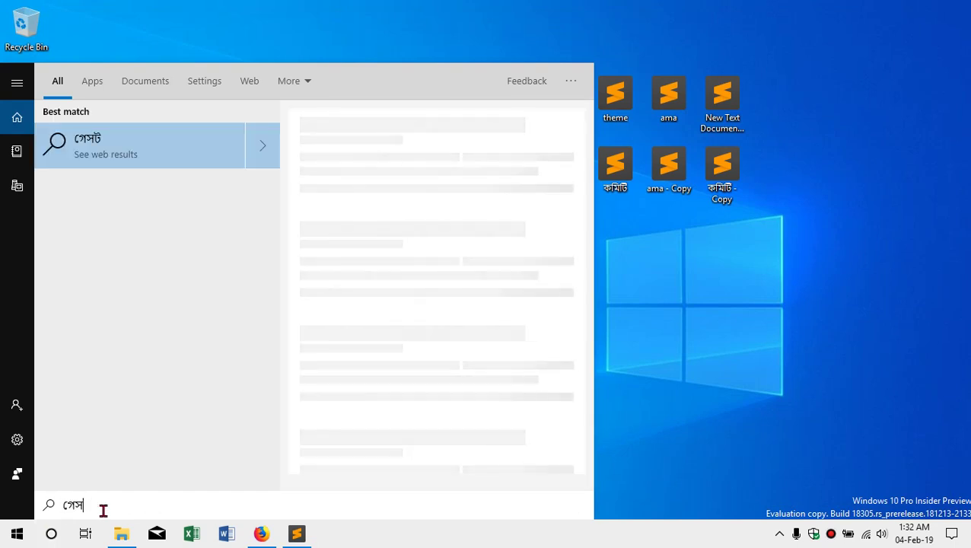
key("BackSpace")
key("BackSpace")
key("BackSpace")
key("BackSpace")
key("BackSpace")
type("contr")
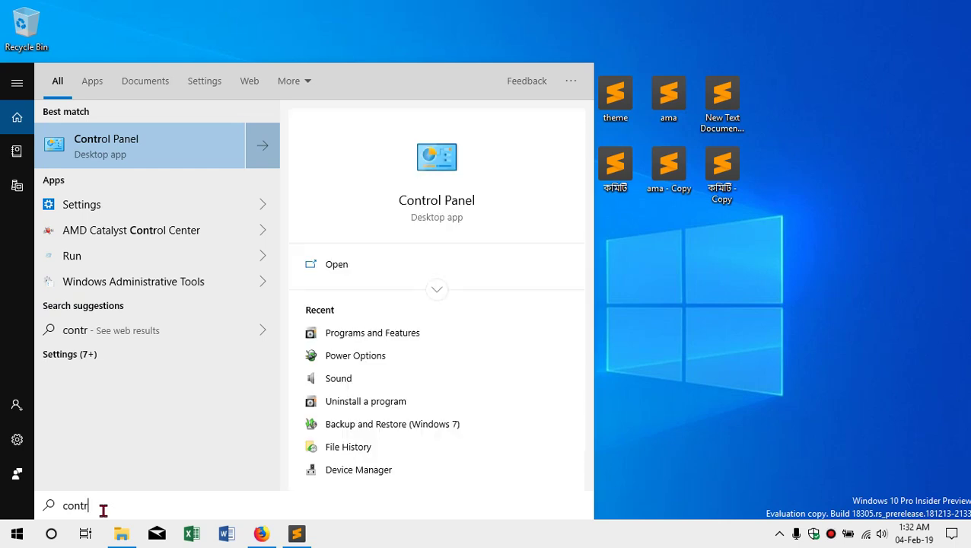
- Open Control Panel, view the installed programs under Uninstall a program, and close the window
left_click(182, 152)
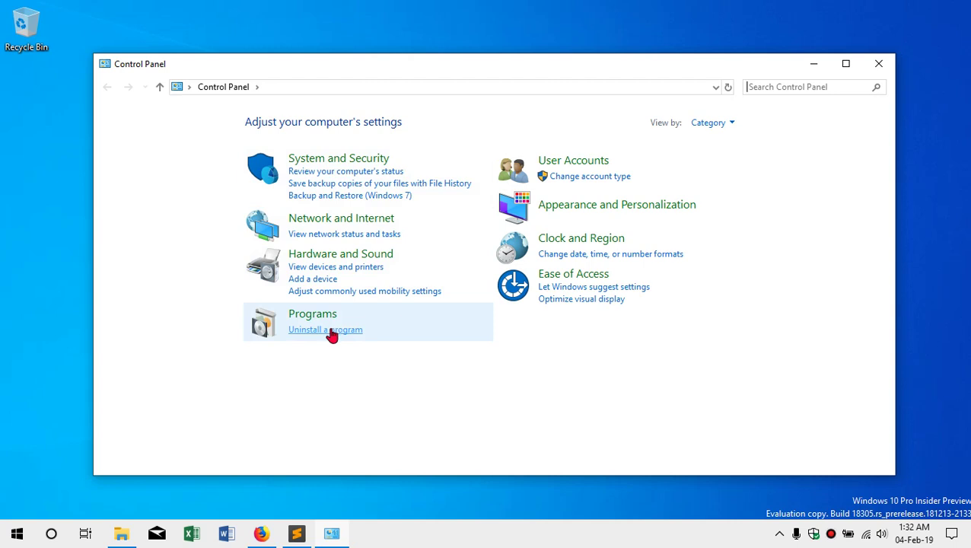
left_click(331, 332)
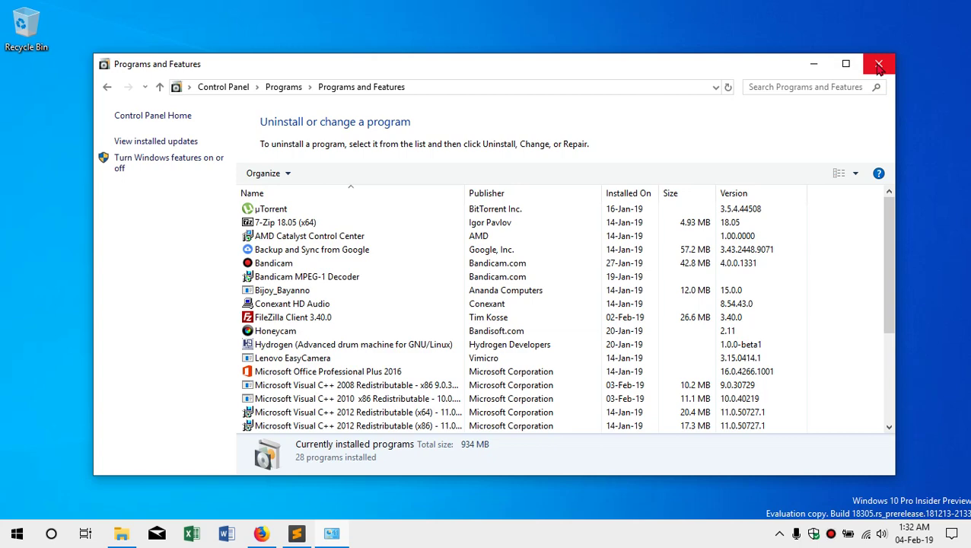
left_click(880, 65)
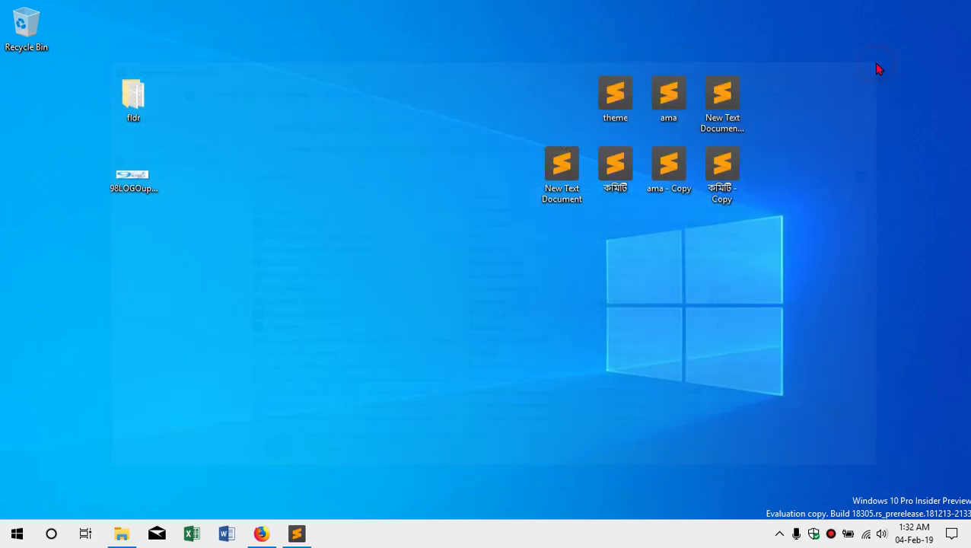
- Switch to the untitled notes in Sublime Text and remove the extra indentation before "temp" on line 5
left_click(296, 533)
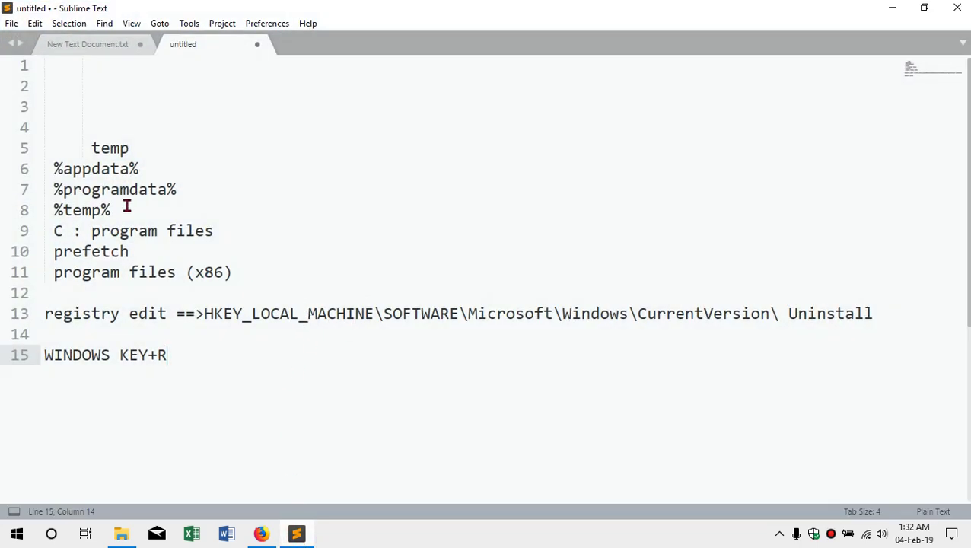
left_click(88, 146)
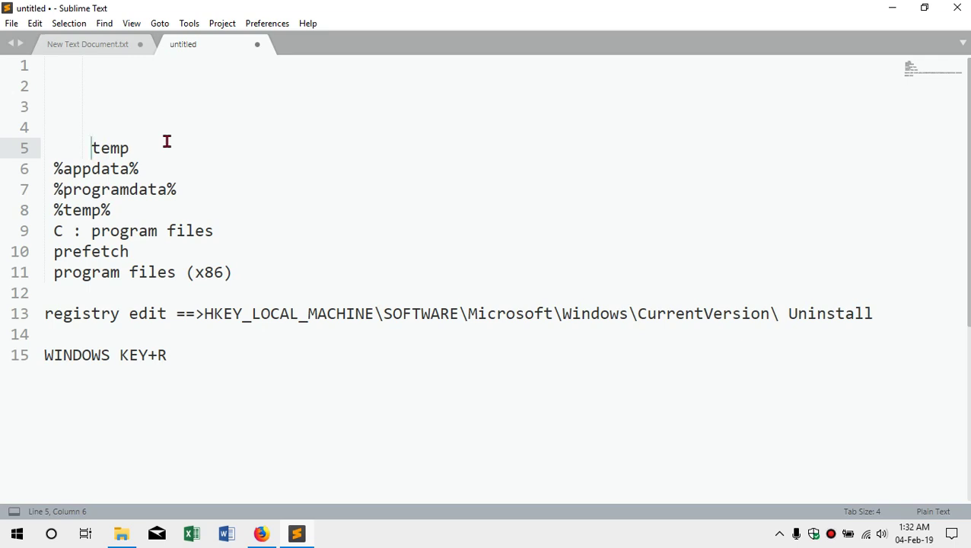
key("BackSpace")
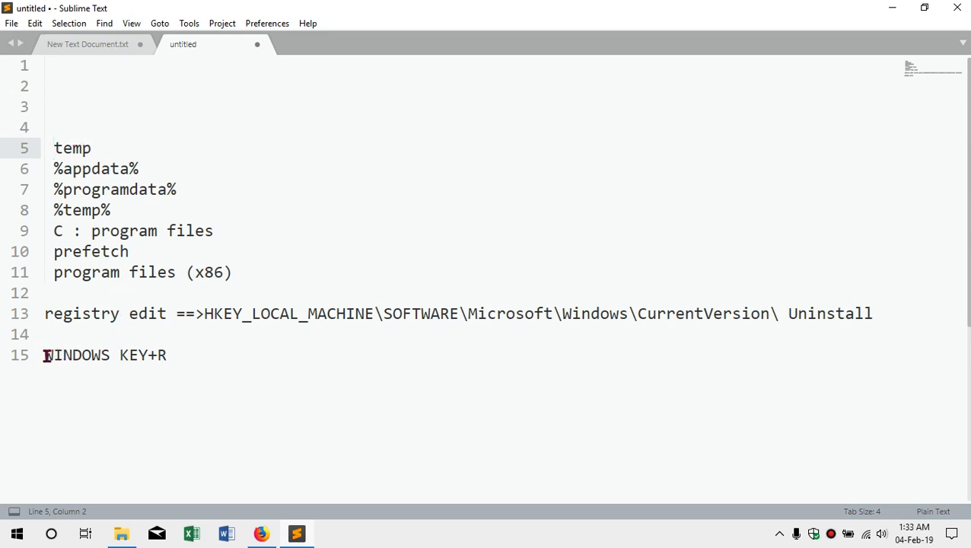
left_click(71, 356)
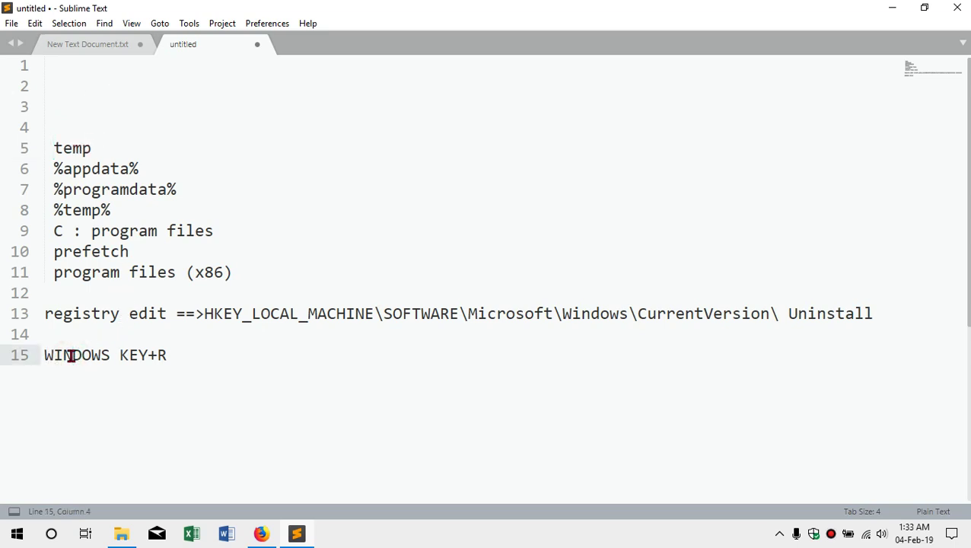
left_click(165, 355)
- Number the first four locations in the notes by prefixing temp, %appdata%, %programdata% and %temp% with "1=", "2=", "3=" and "4="
left_click(67, 147)
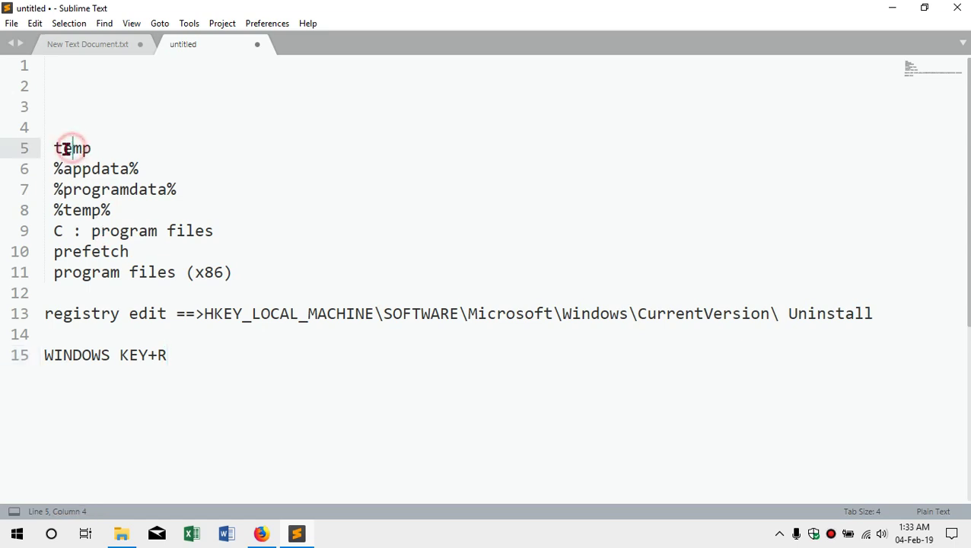
left_click(57, 149)
type("t")
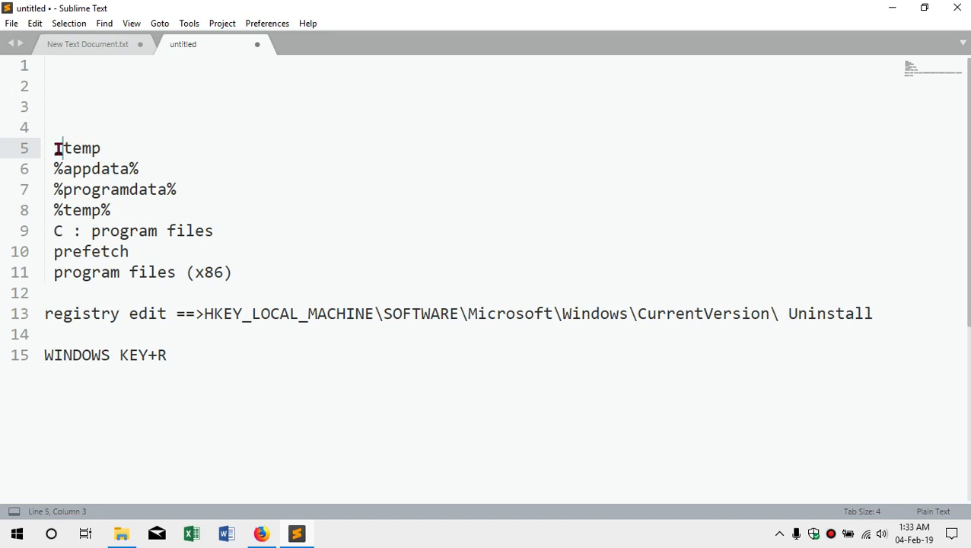
type("=")
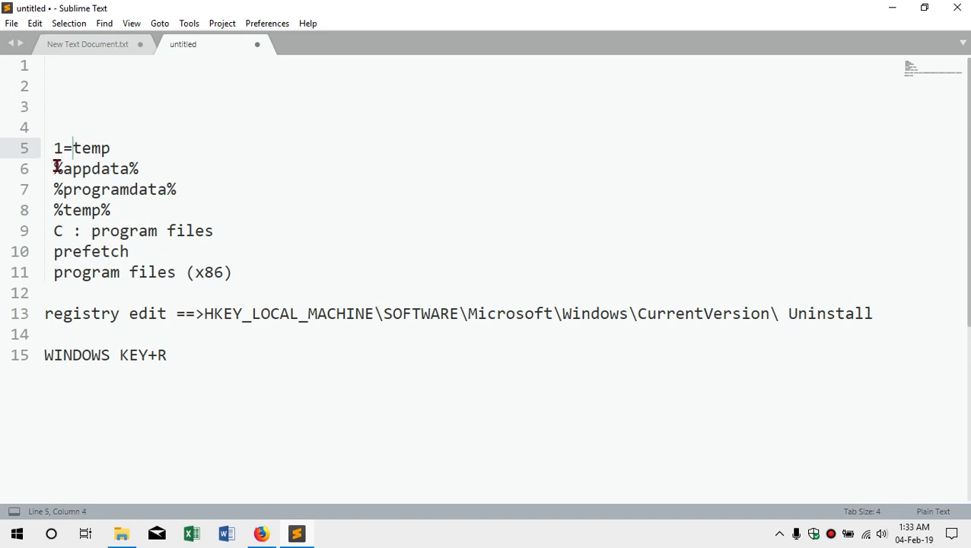
left_click(57, 169)
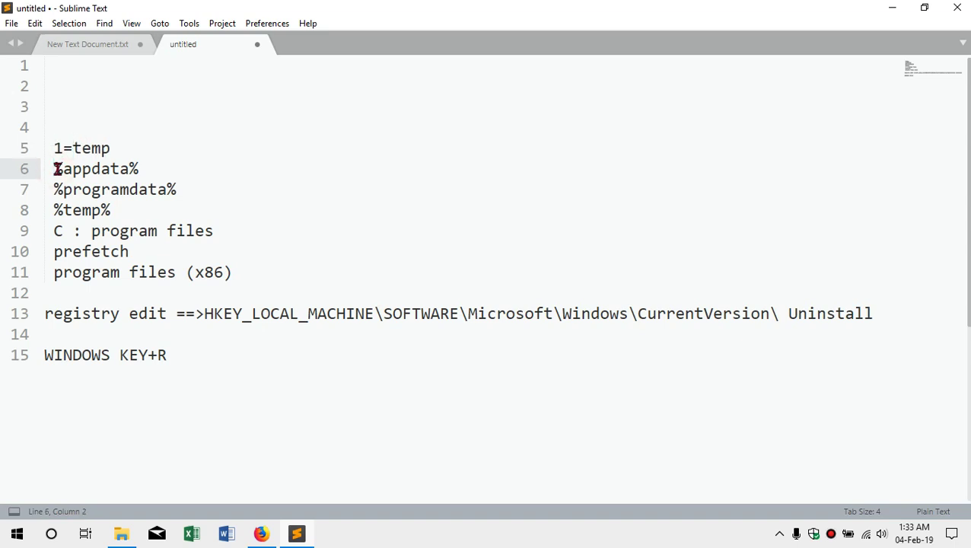
type("=%")
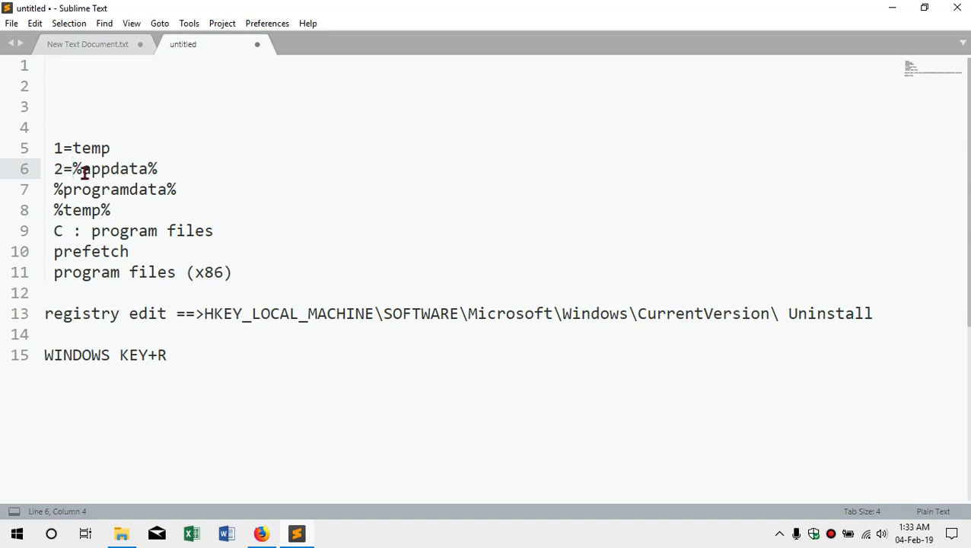
left_click(50, 188)
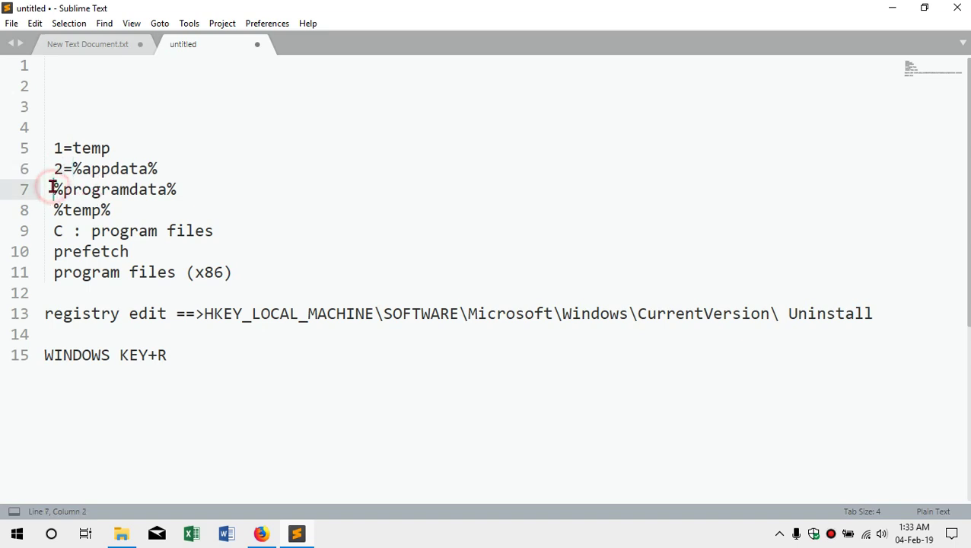
type("3=")
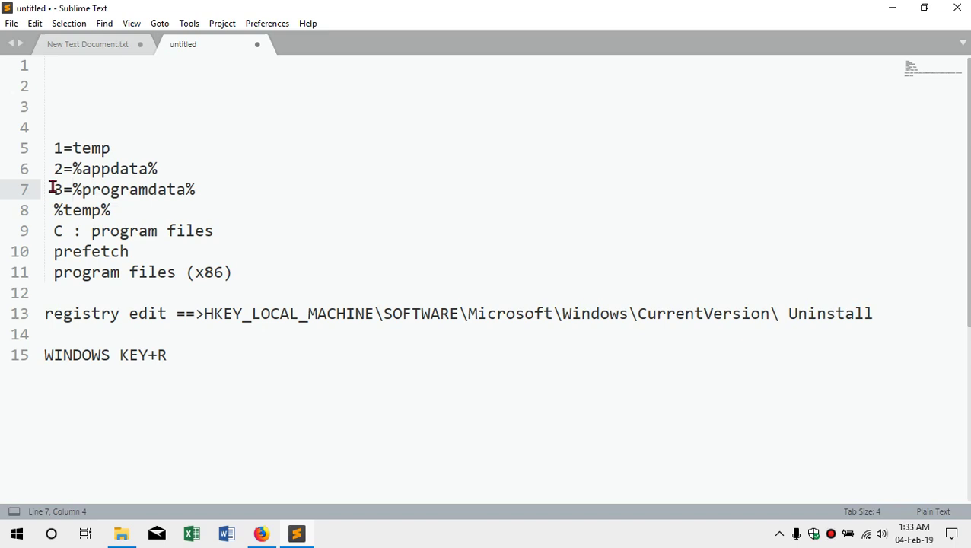
left_click(54, 211)
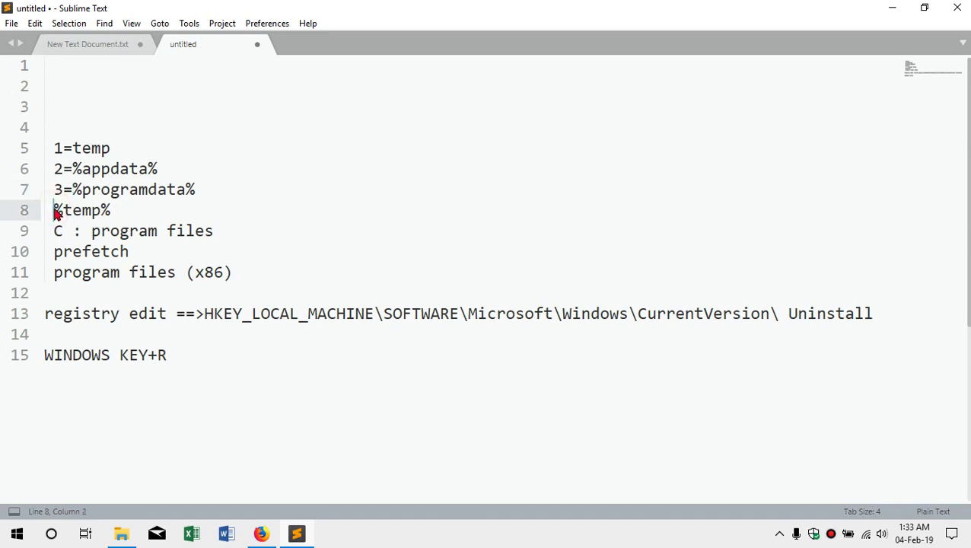
type("4=")
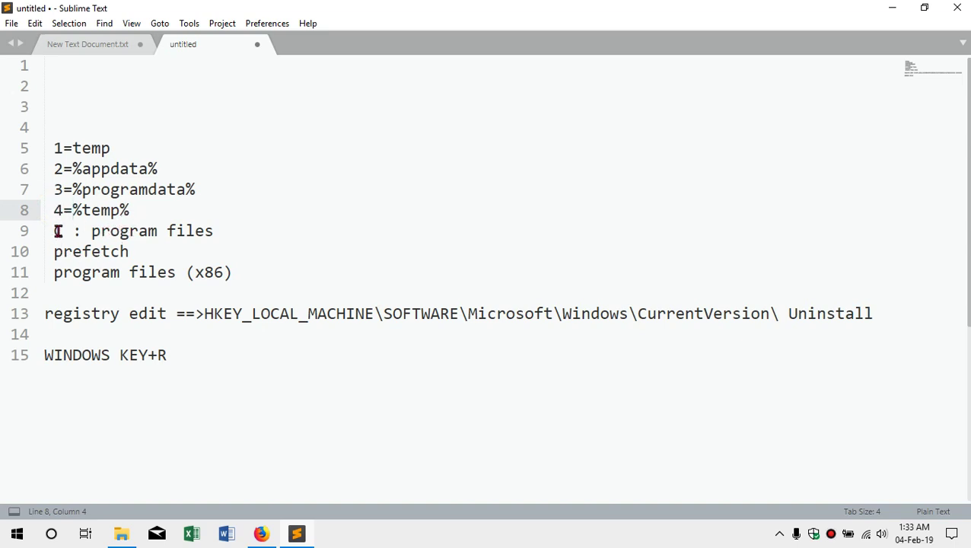
- Move the text "C : program files" from line 9 to a new line below "program files (x86)"
left_click_drag(57, 230, 215, 232)
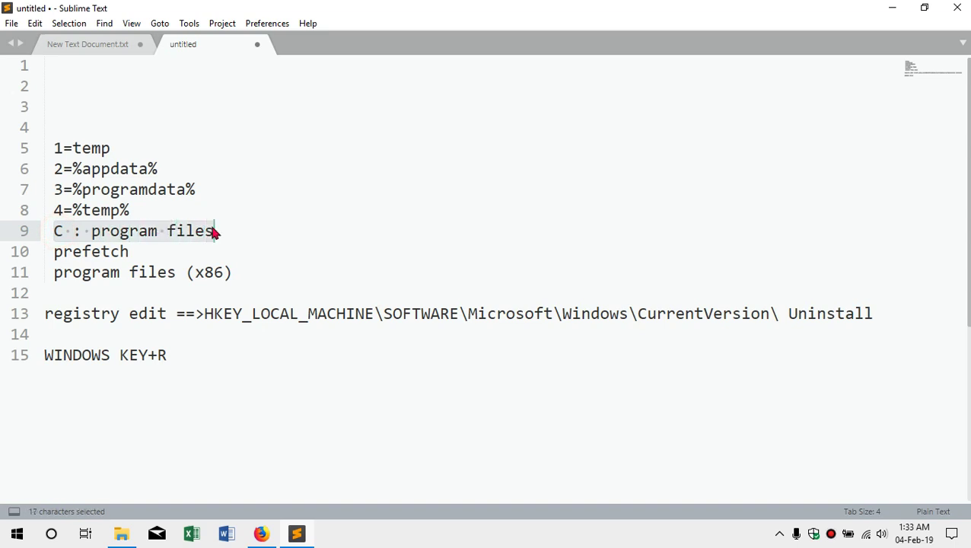
key("ctrl+x")
left_click(243, 275)
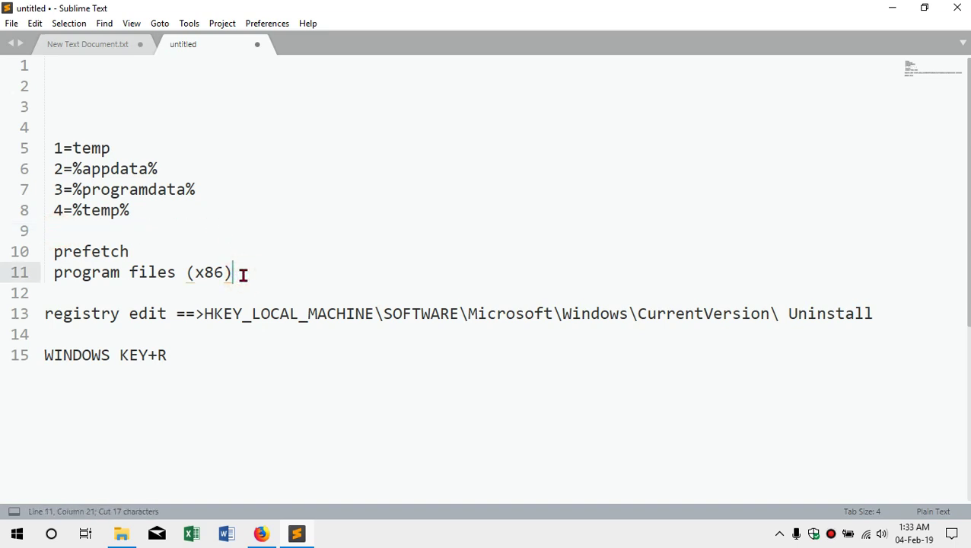
key("Return")
key("ctrl+v")
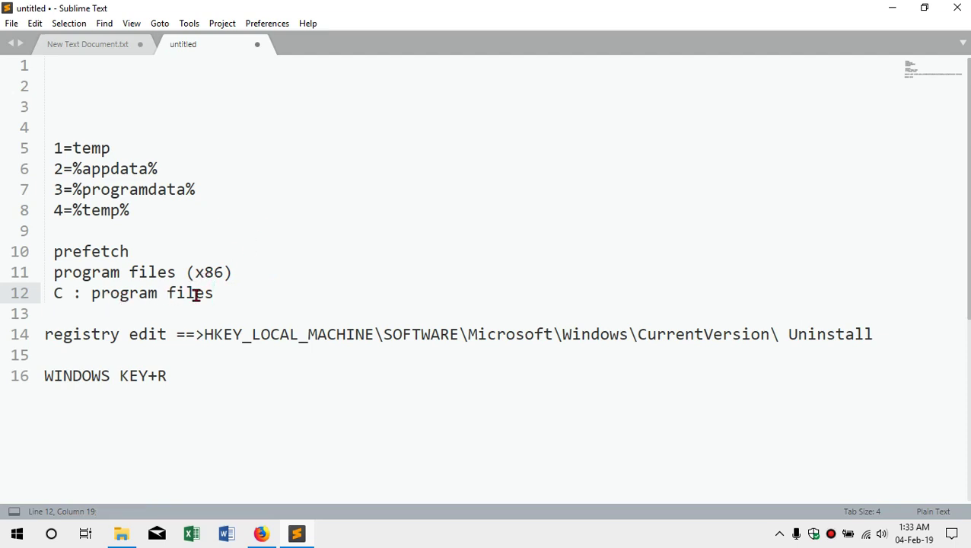
- Prefix "prefetch" with "5=" and remove the blank line above it
left_click(120, 293)
left_click(123, 281)
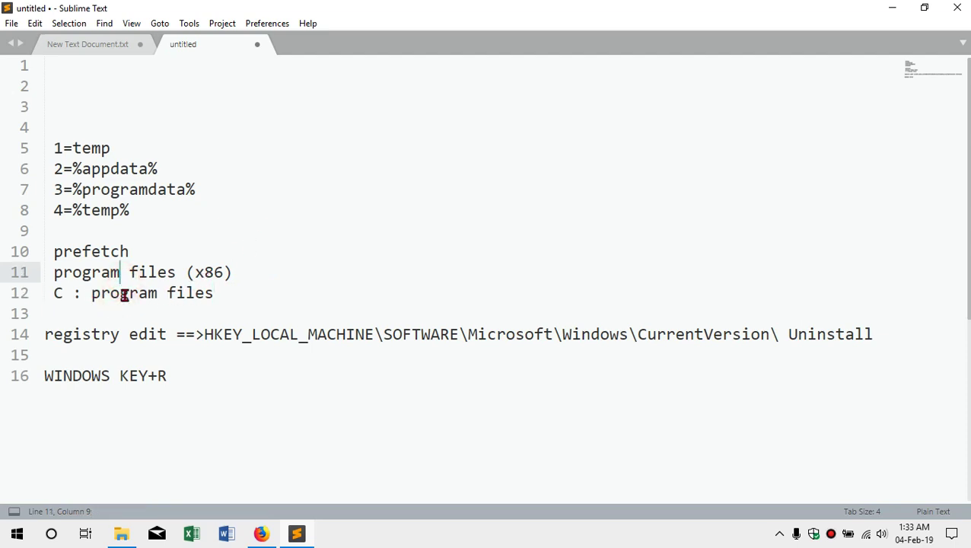
left_click(75, 274)
left_click(58, 255)
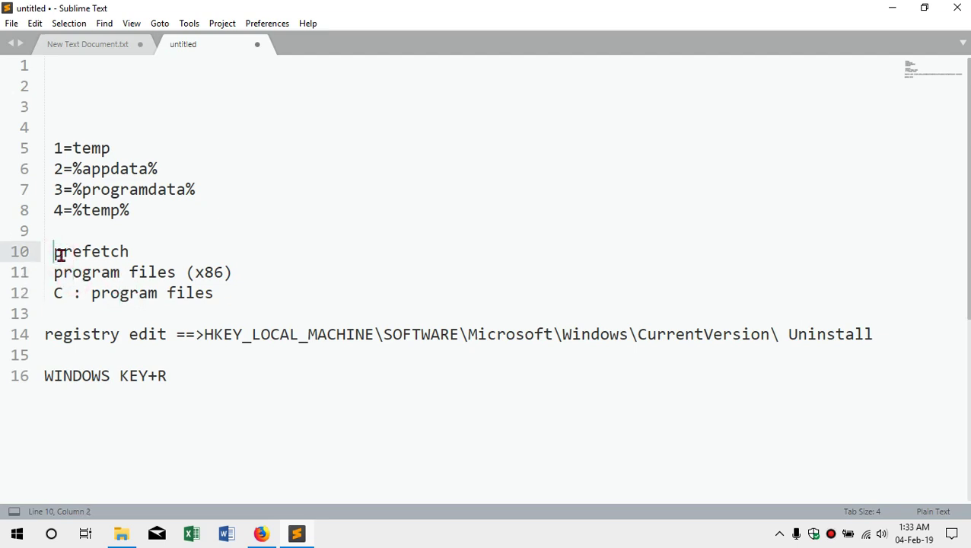
type("5")
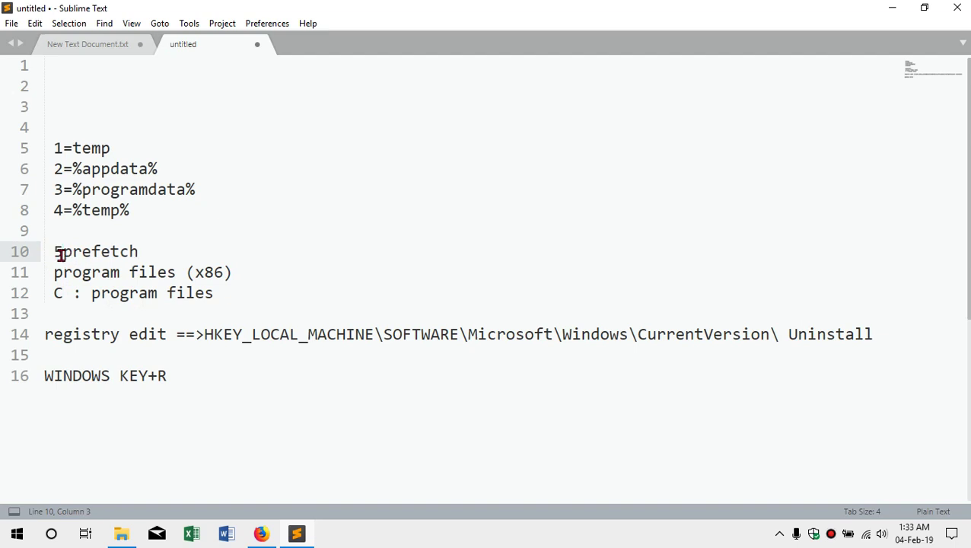
type("=")
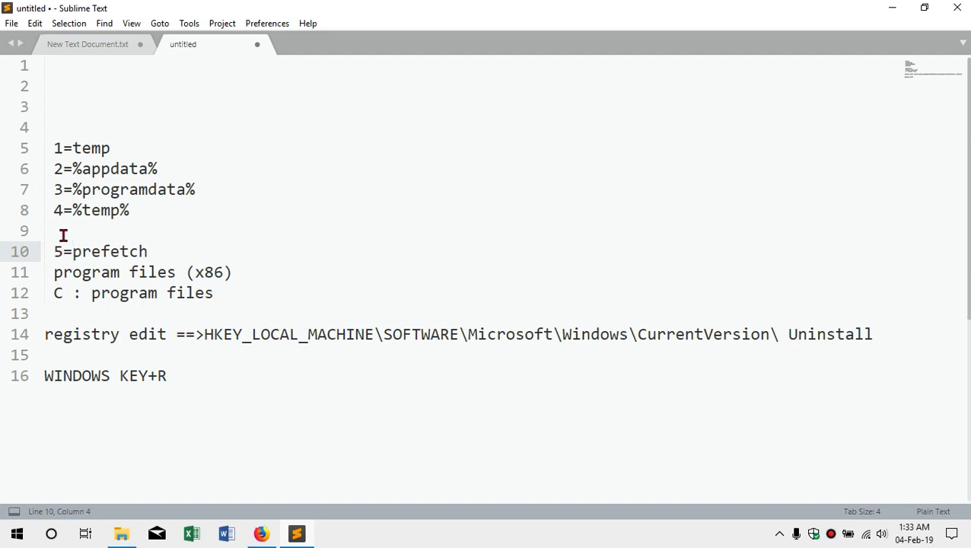
left_click(61, 236)
key("Delete")
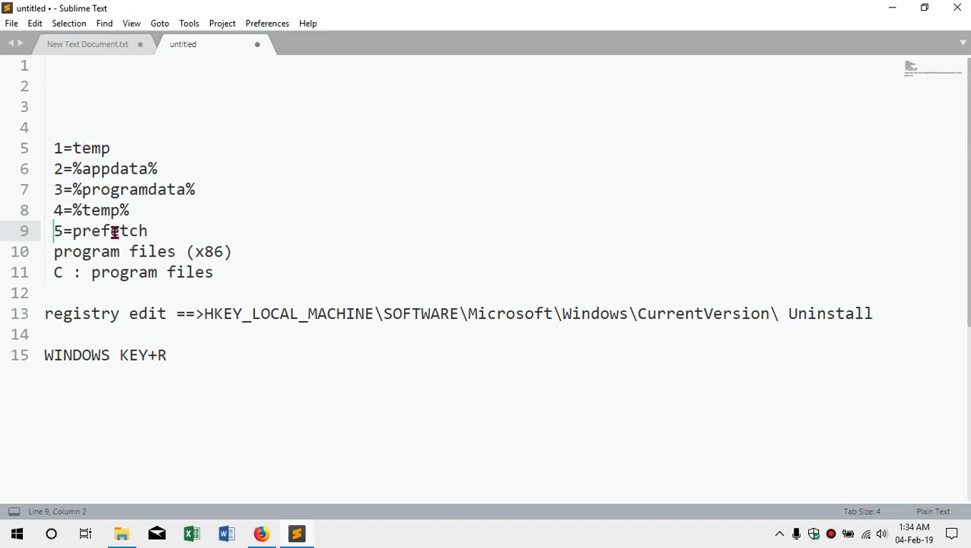
- Review the listed leftover locations from temp through both program files folders, along with the registry Uninstall path
left_click(152, 252)
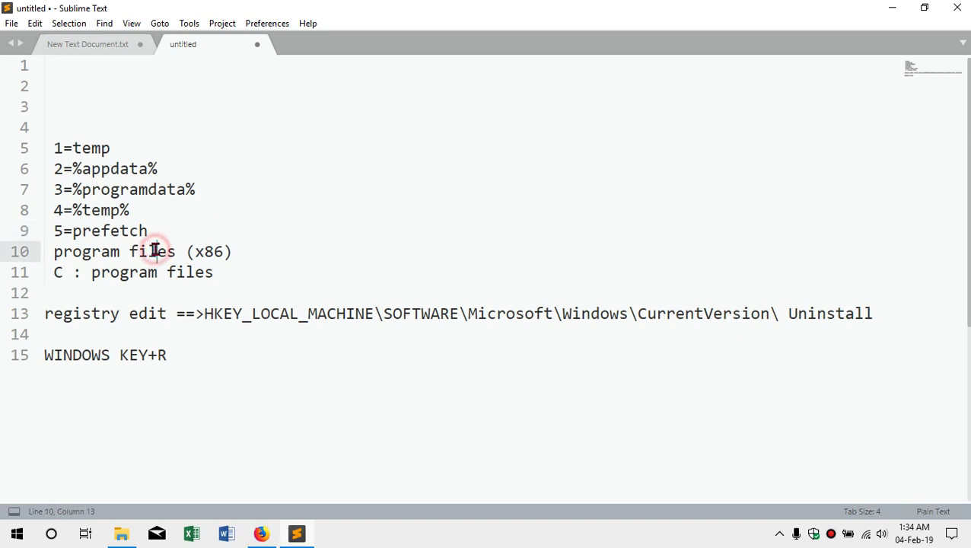
left_click(149, 276)
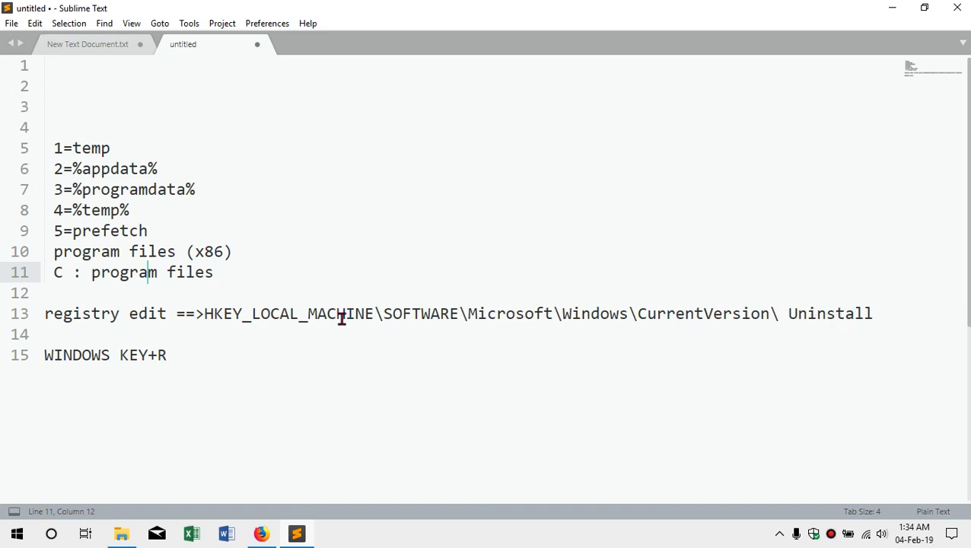
left_click(298, 277)
left_click(110, 150)
left_click(109, 169)
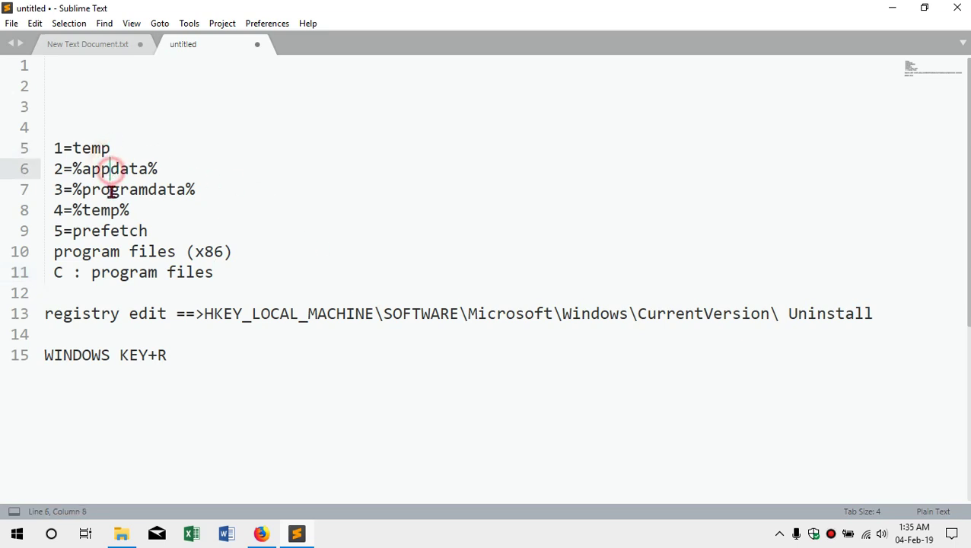
left_click(109, 190)
left_click(110, 210)
left_click(113, 231)
left_click(134, 251)
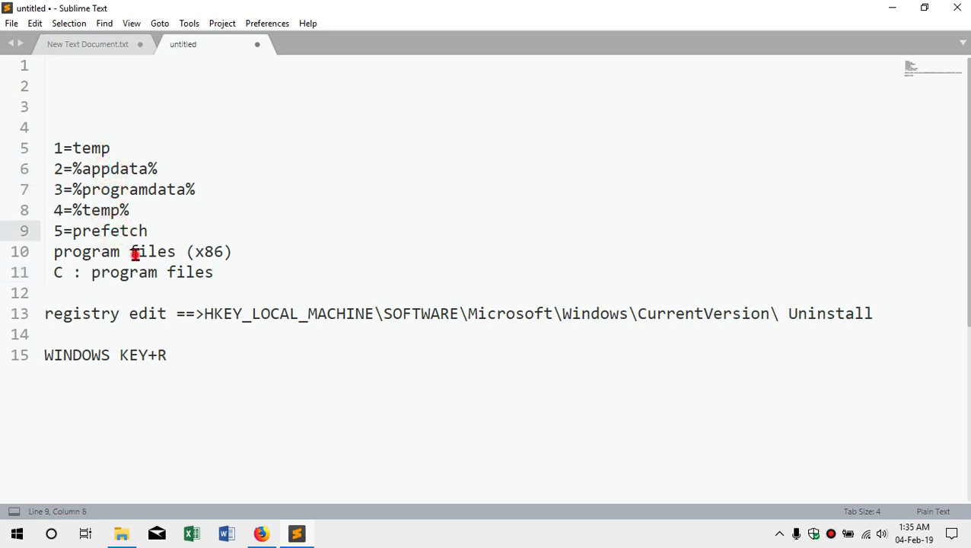
left_click(280, 313)
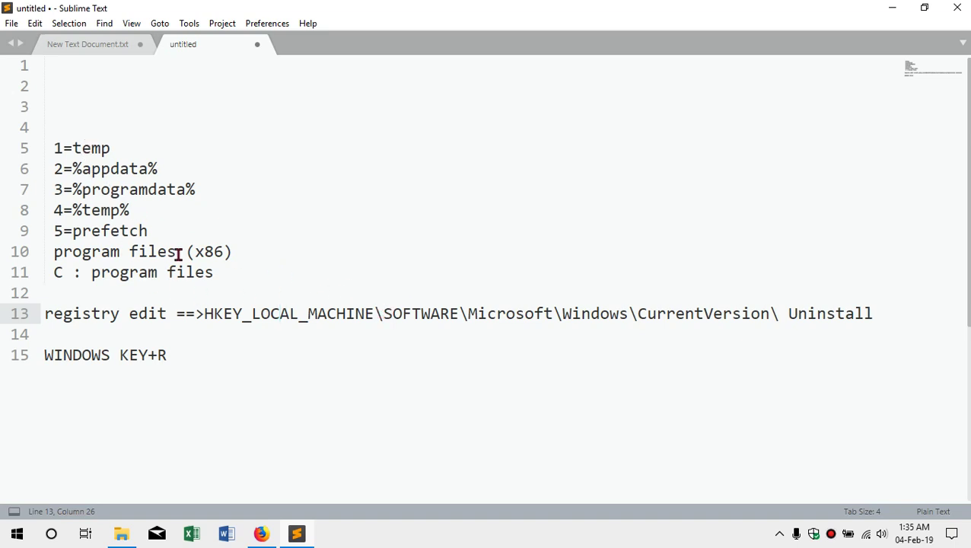
left_click(82, 148)
left_click(91, 169)
left_click(95, 192)
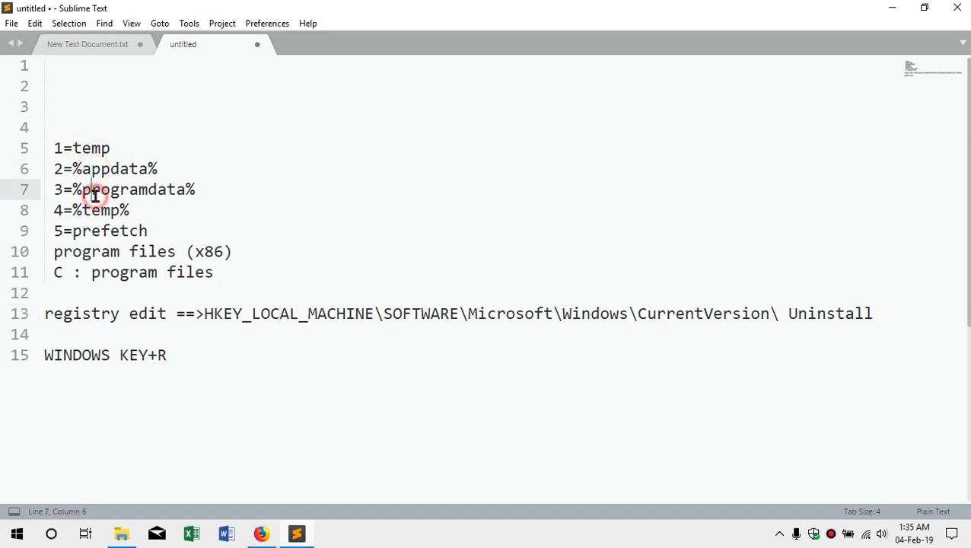
left_click(100, 210)
left_click(104, 230)
left_click(151, 251)
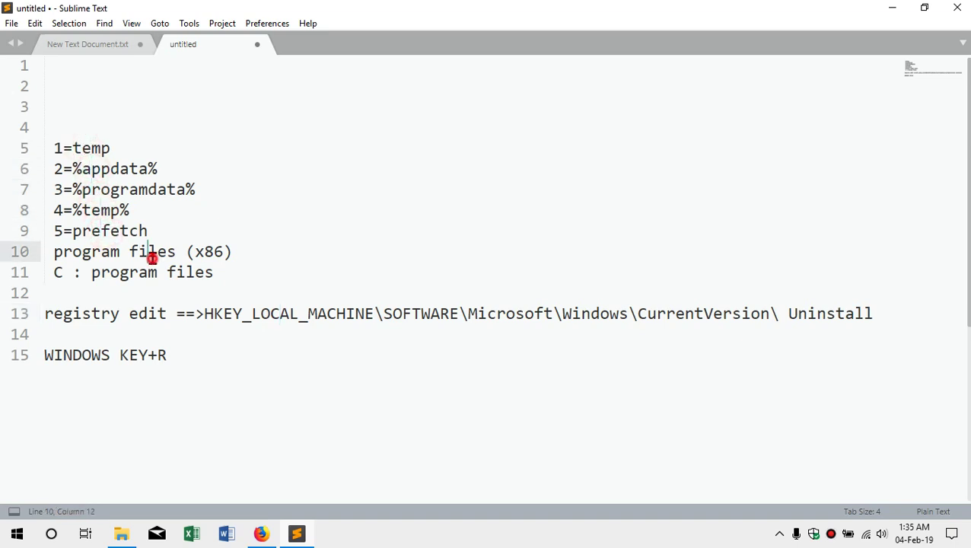
left_click(182, 272)
left_click(293, 325)
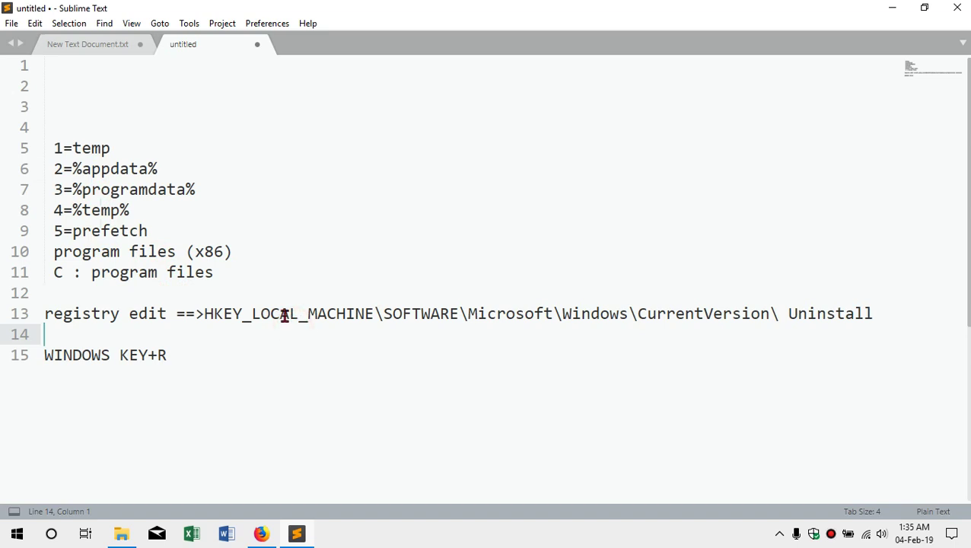
left_click(281, 316)
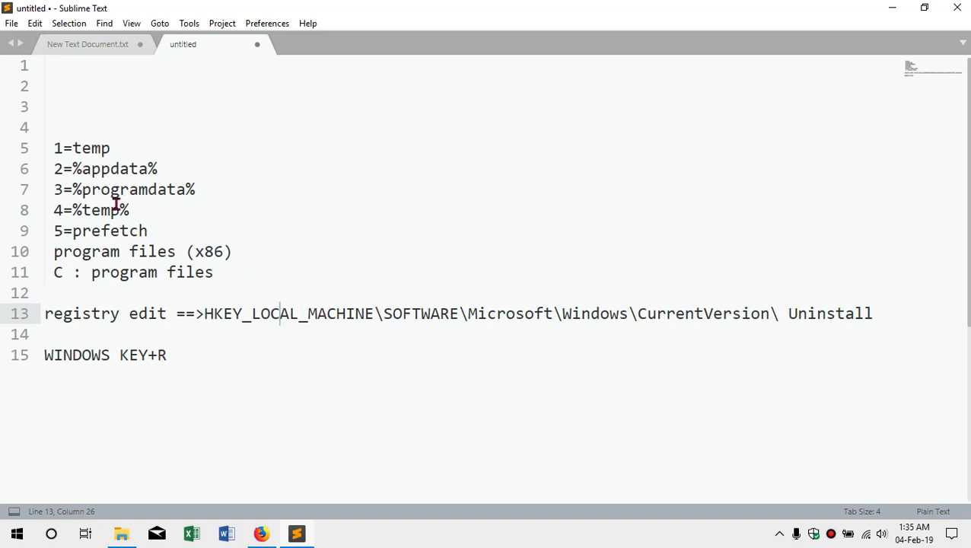
left_click(121, 231)
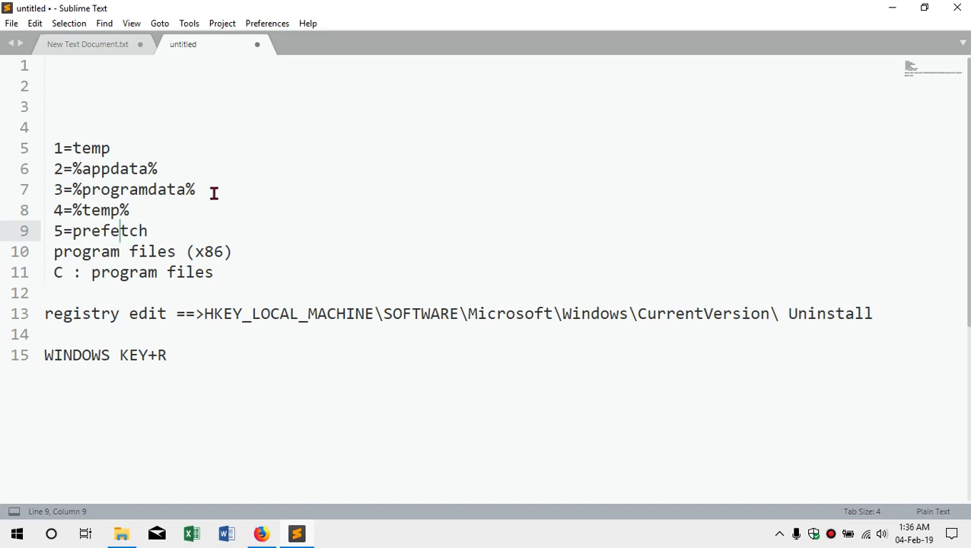
- Find FileZilla inside the FileZilla FTP Client folder in the Start app list and pin it to Start
left_click(17, 535)
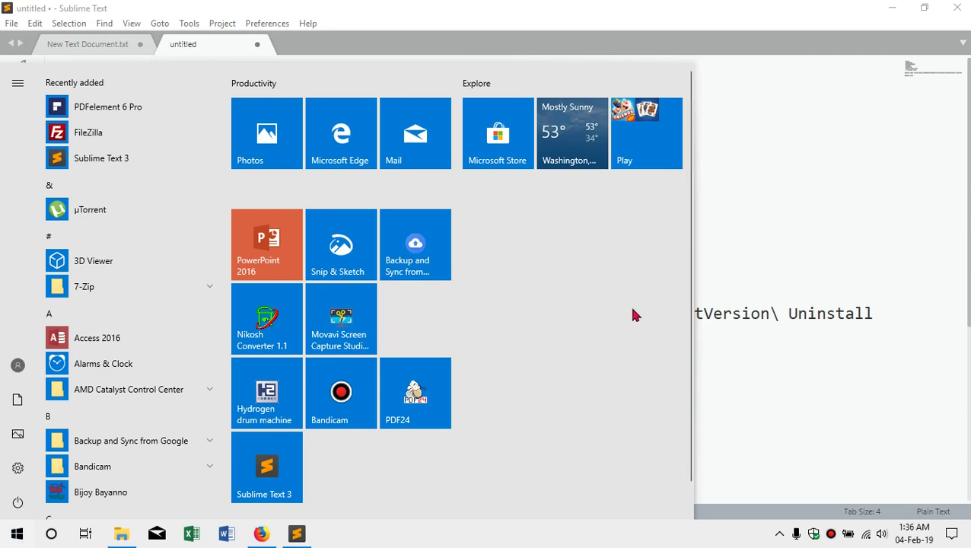
left_click(711, 270)
left_click(6, 540)
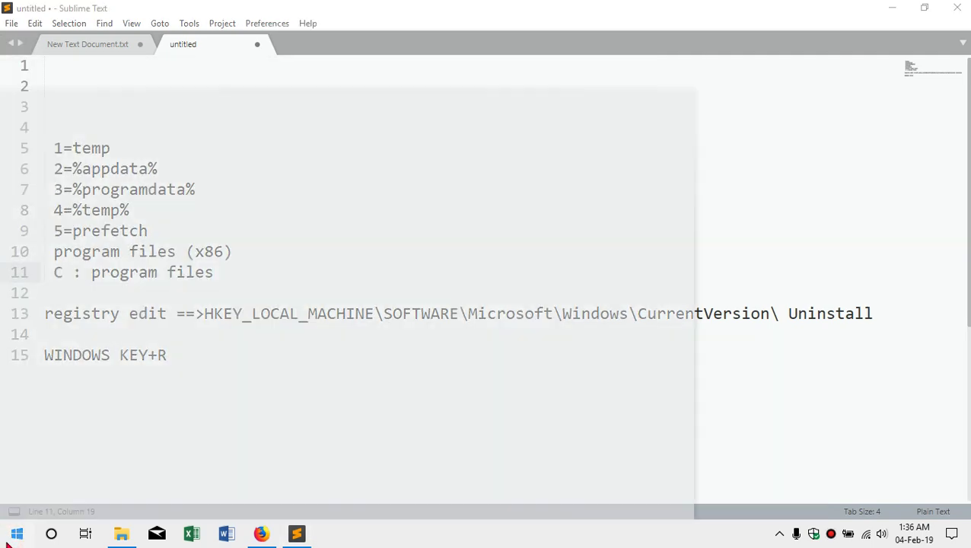
left_click_drag(697, 354, 730, 409)
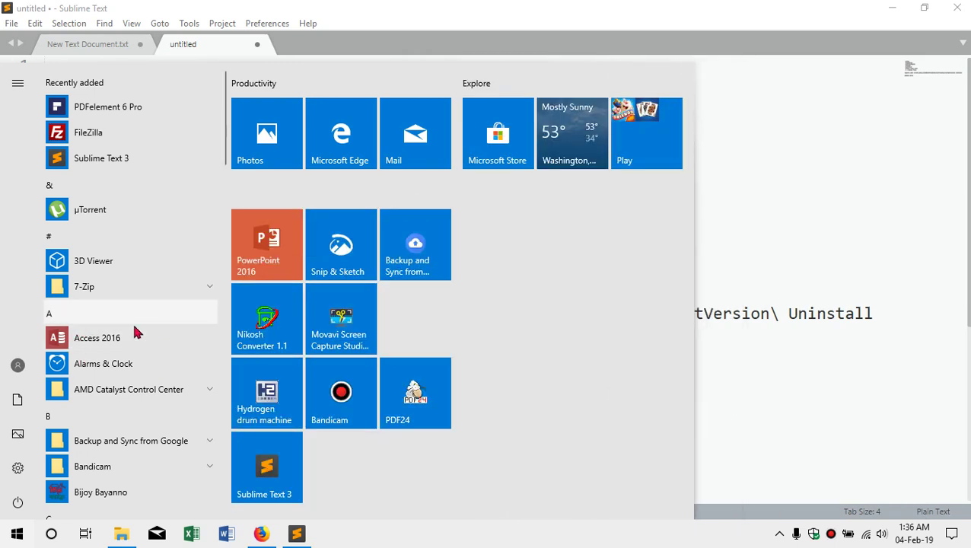
scroll(133, 333, "down", 5)
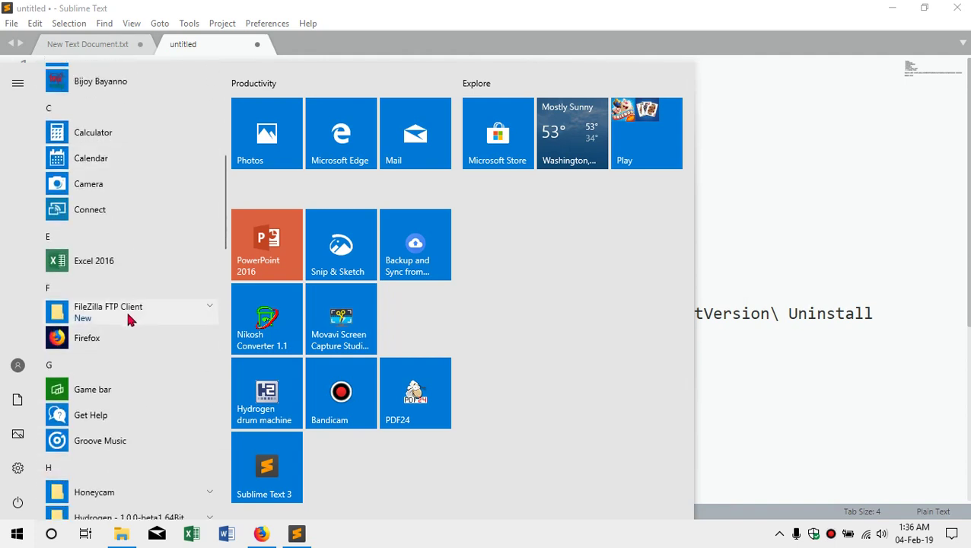
left_click(126, 310)
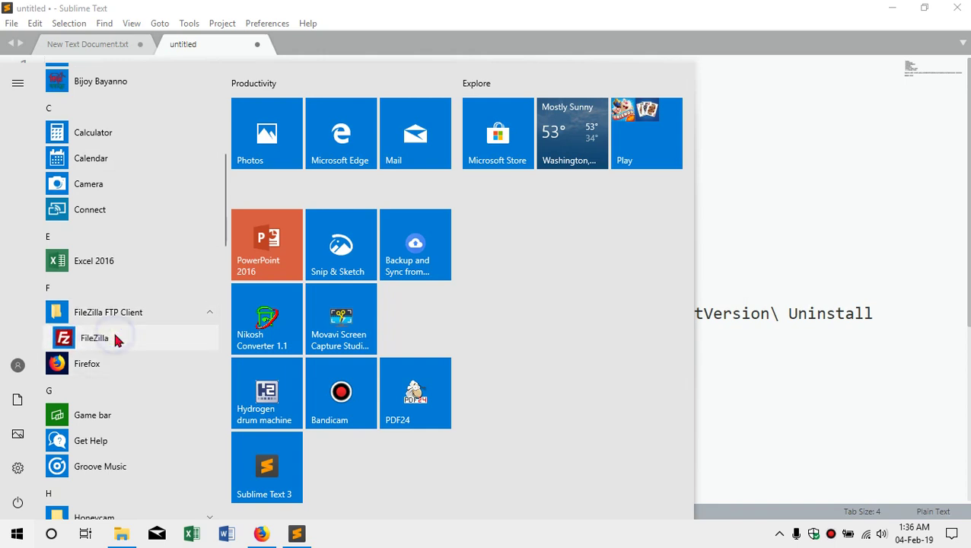
right_click(115, 339)
left_click(155, 354)
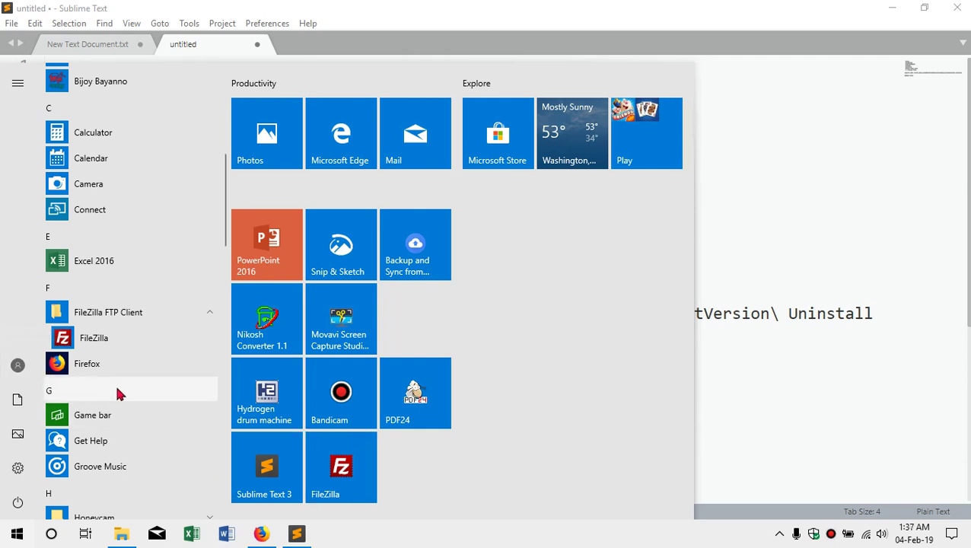
- Find Access 2016 in the Start app list and pin it to Start
scroll(118, 394, "down", 4)
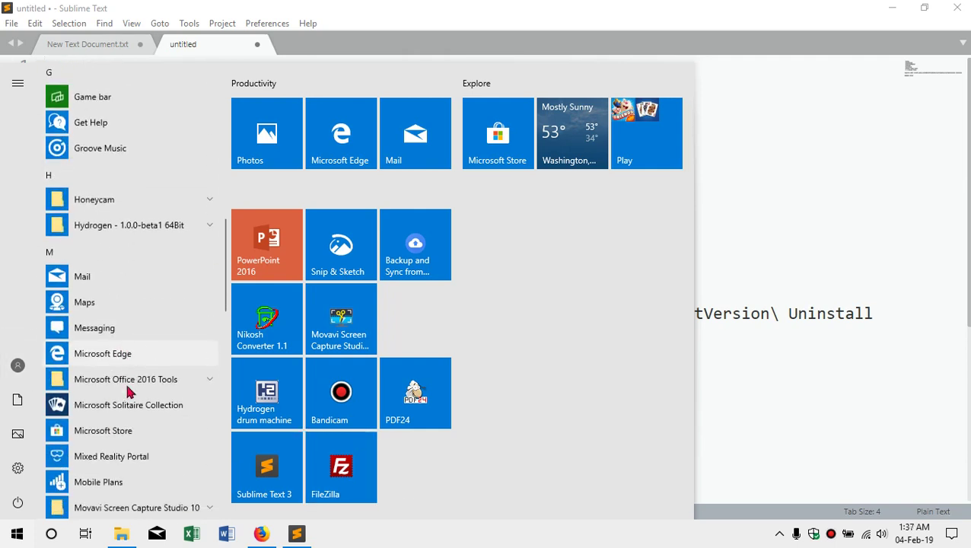
scroll(131, 380, "down", 1)
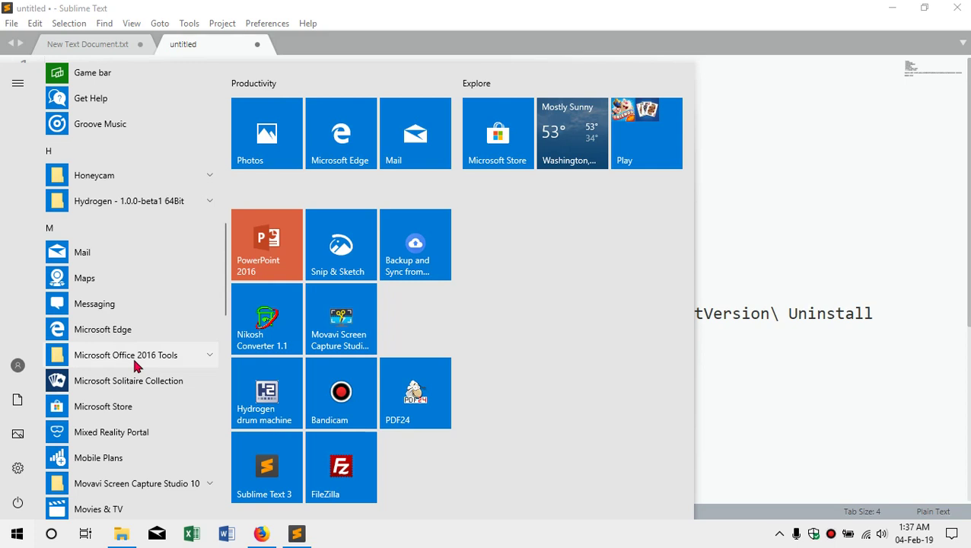
scroll(134, 364, "up", 10)
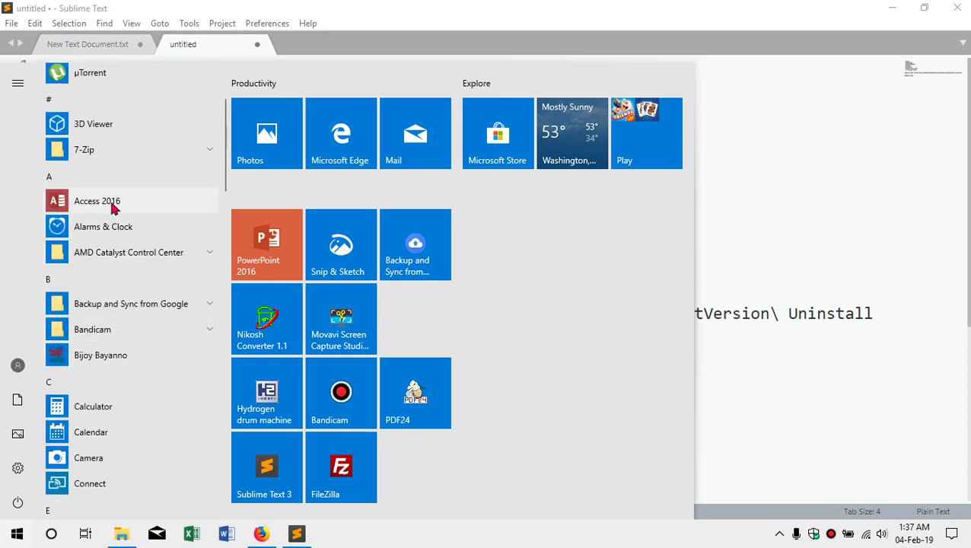
right_click(113, 207)
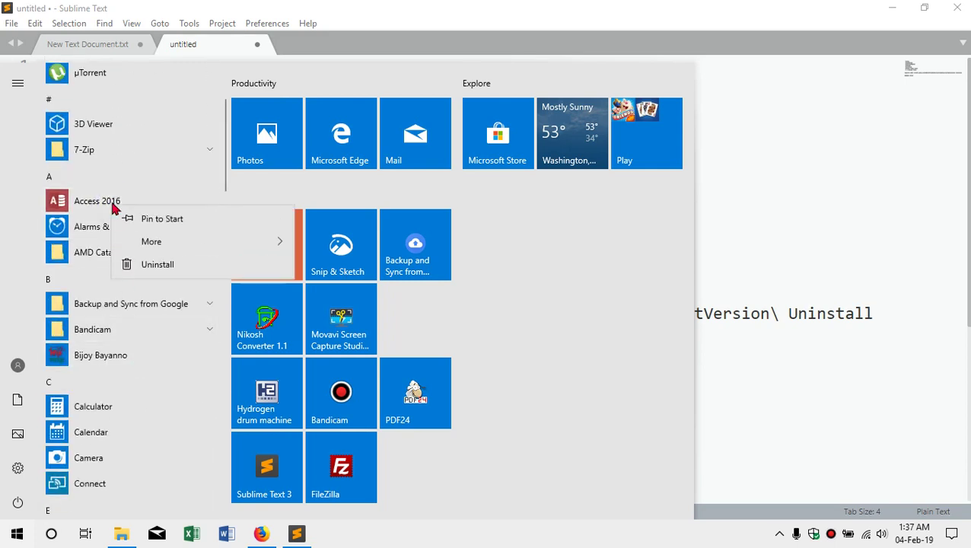
left_click(157, 220)
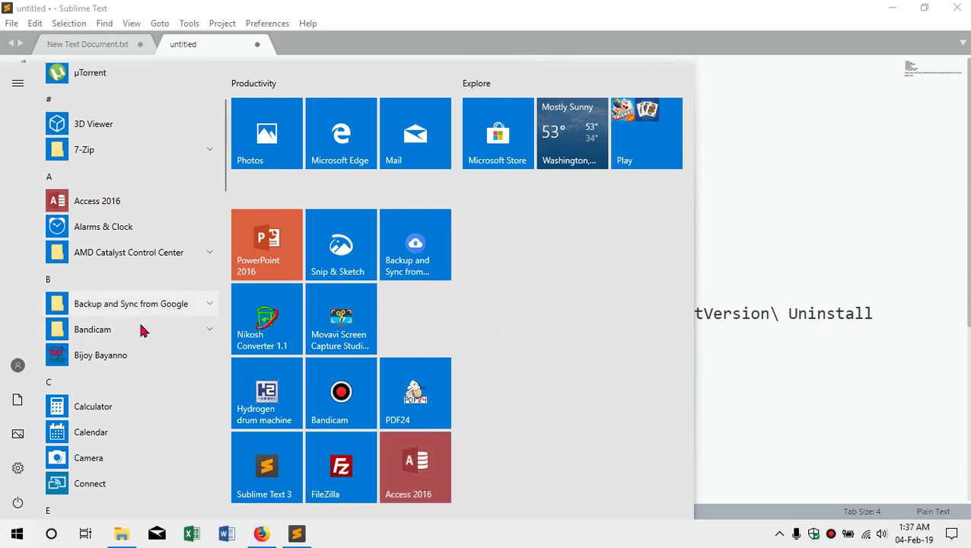
scroll(142, 328, "down", 12)
scroll(144, 335, "down", 10)
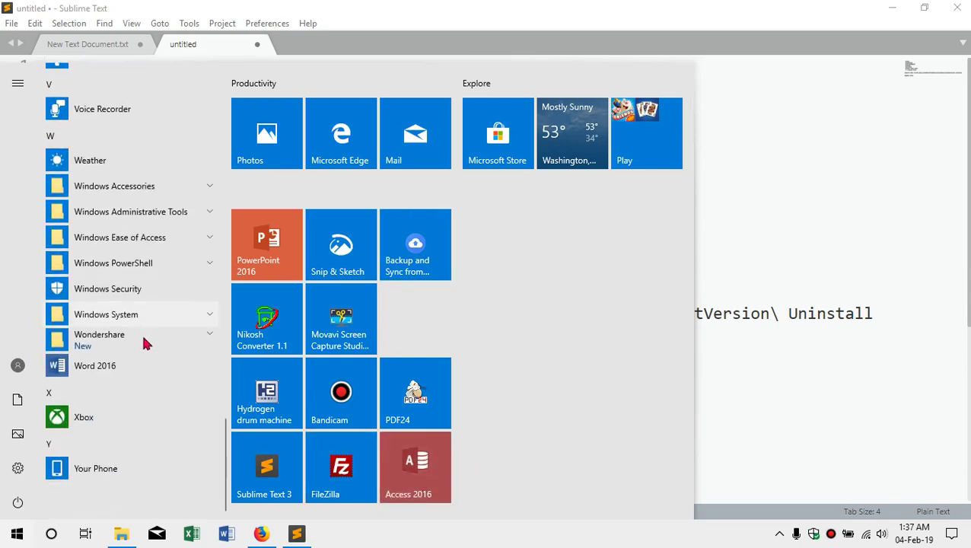
scroll(134, 379, "up", 20)
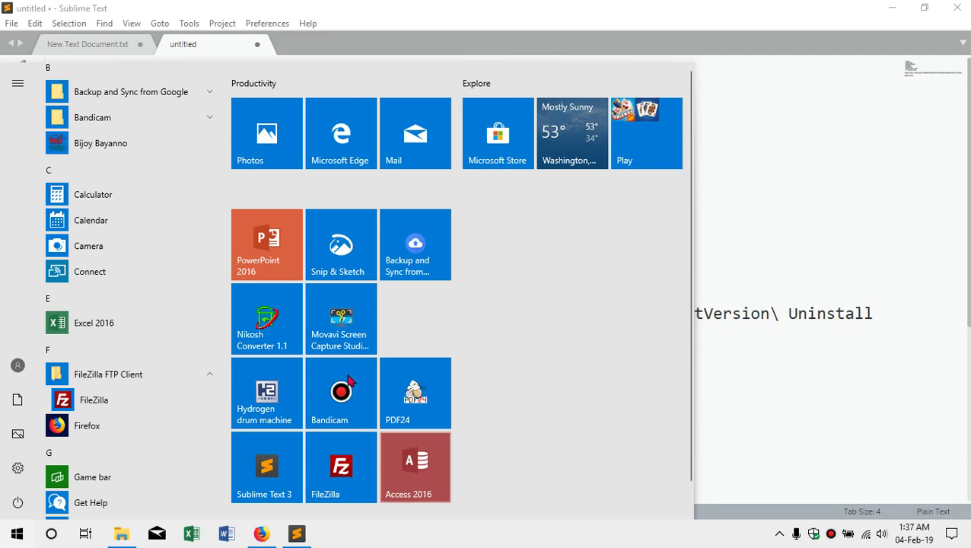
key("super")
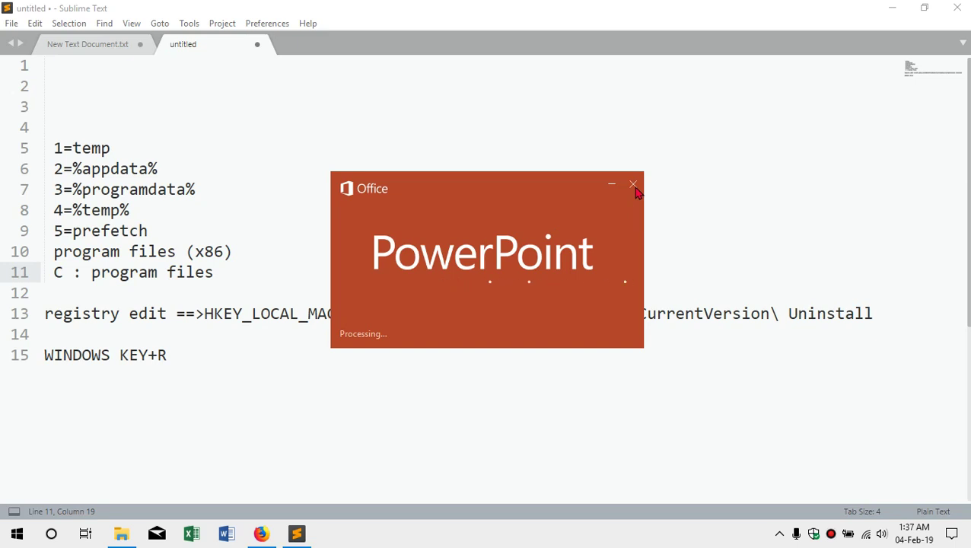
left_click(634, 187)
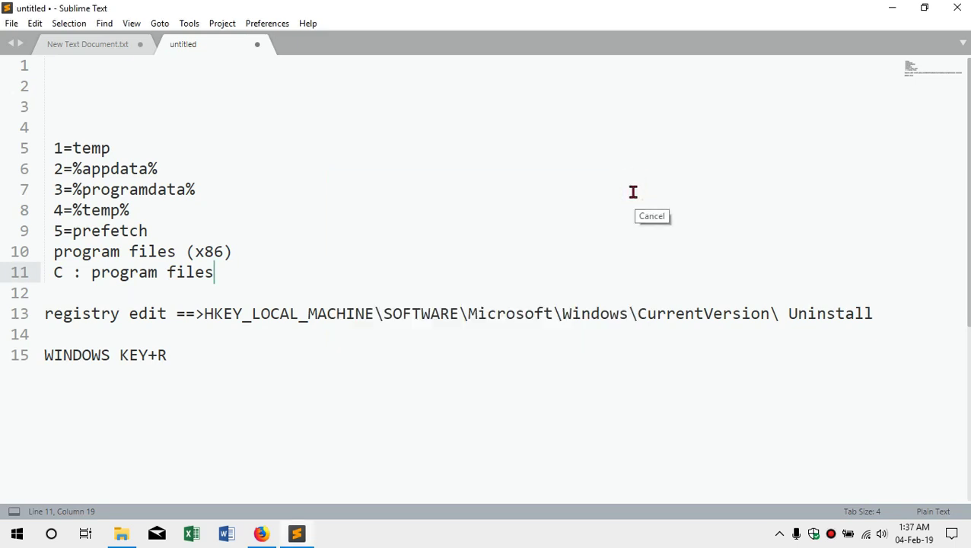
- Show the desktop and move the fldr folder and the 98LOGOupdated image into the row beside the theme file
key("super+d")
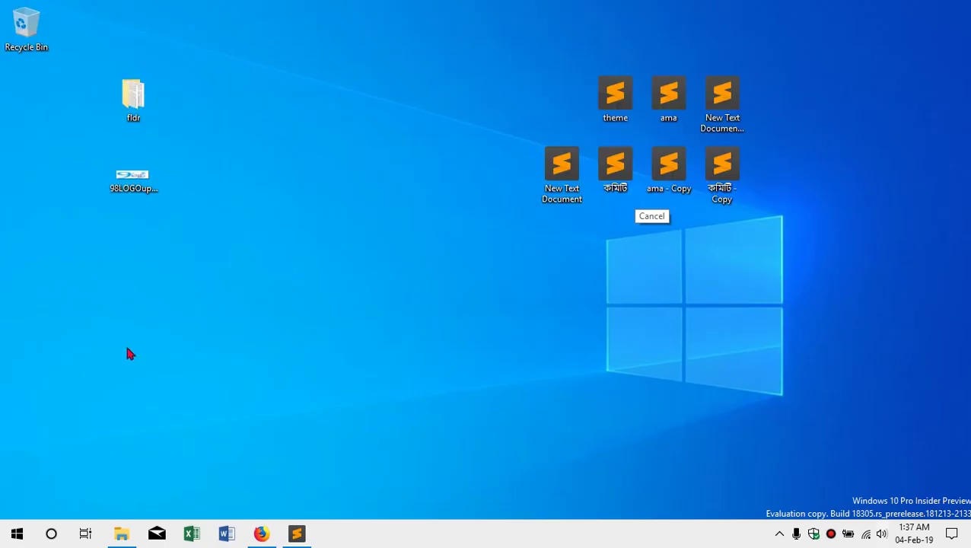
double_click(136, 103)
left_click_drag(374, 112, 556, 101)
left_click_drag(137, 183, 491, 138)
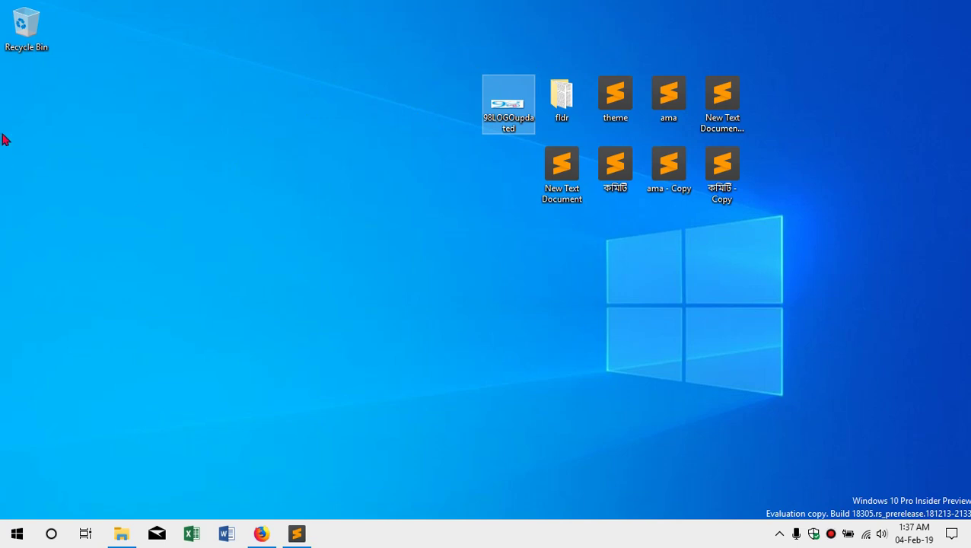
left_click(18, 534)
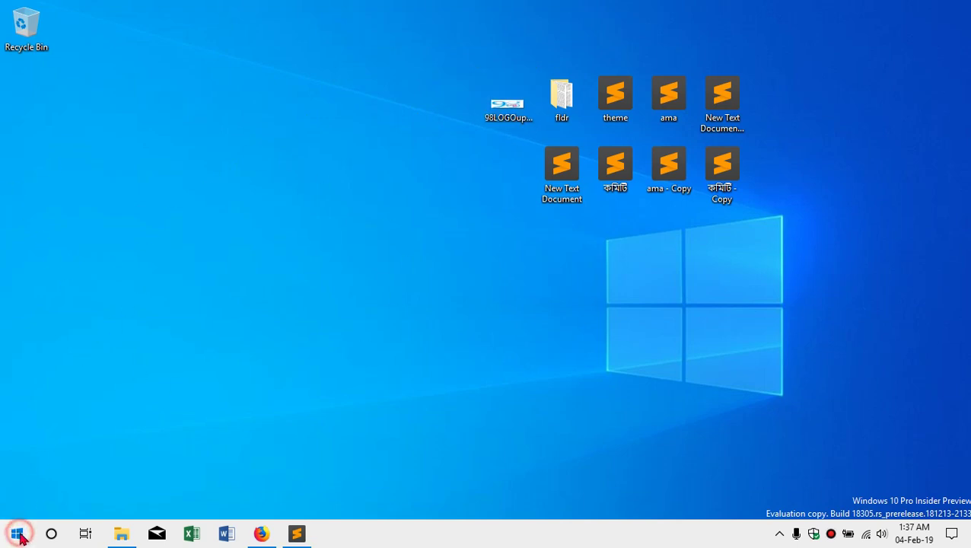
left_click(19, 534)
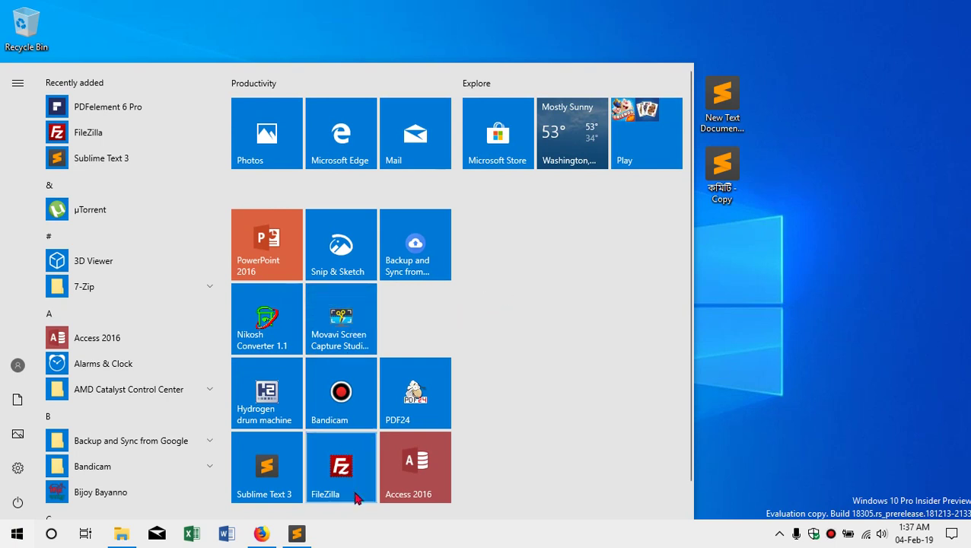
left_click(353, 534)
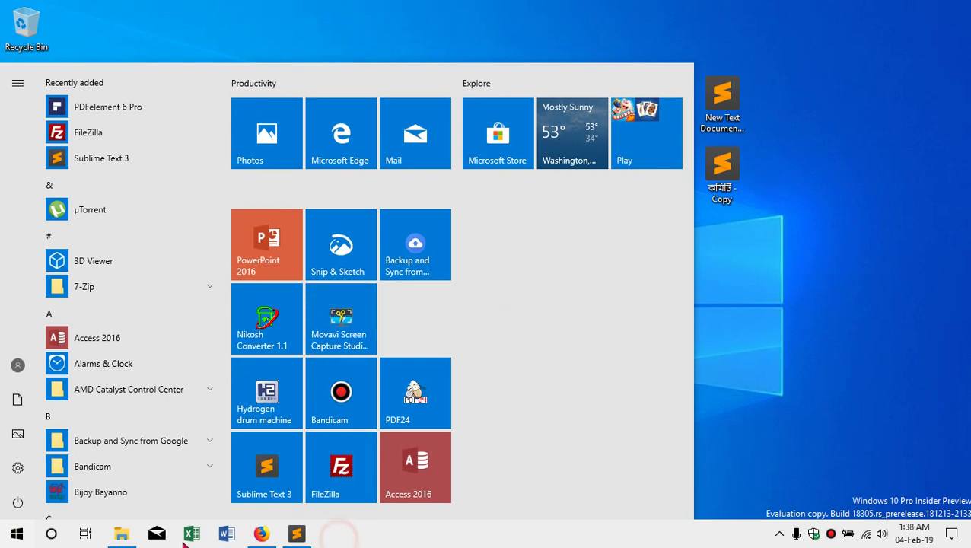
left_click(16, 533)
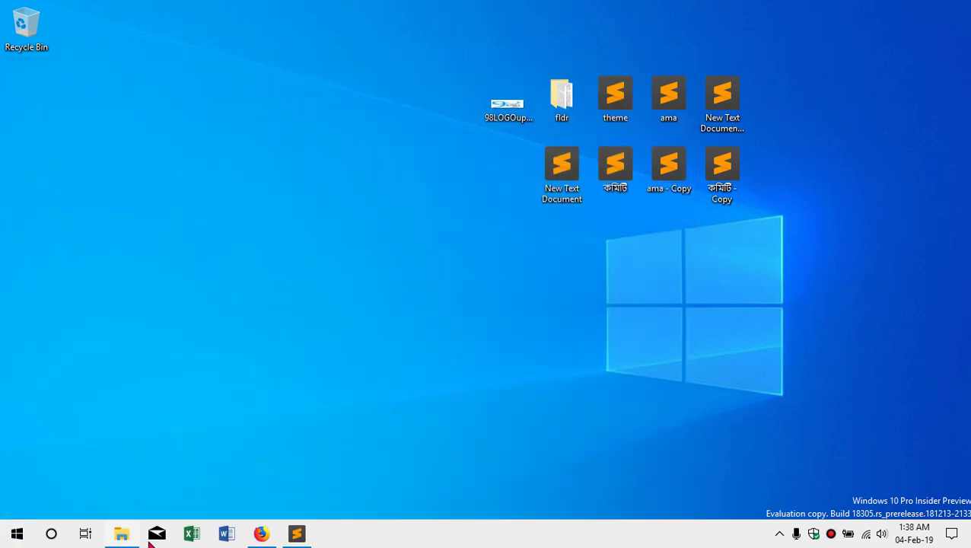
mouse_move(261, 534)
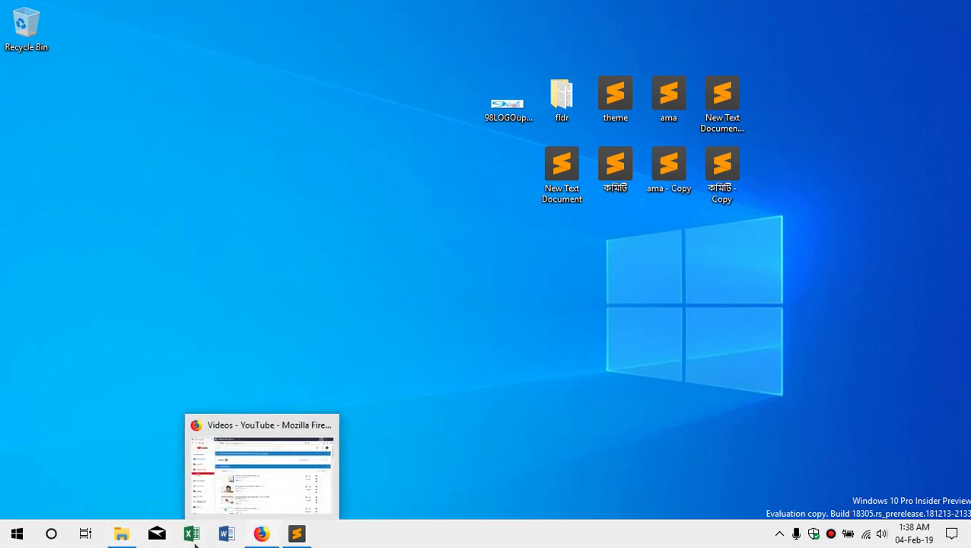
- Unpin the Access 2016 tile from Start
left_click(16, 535)
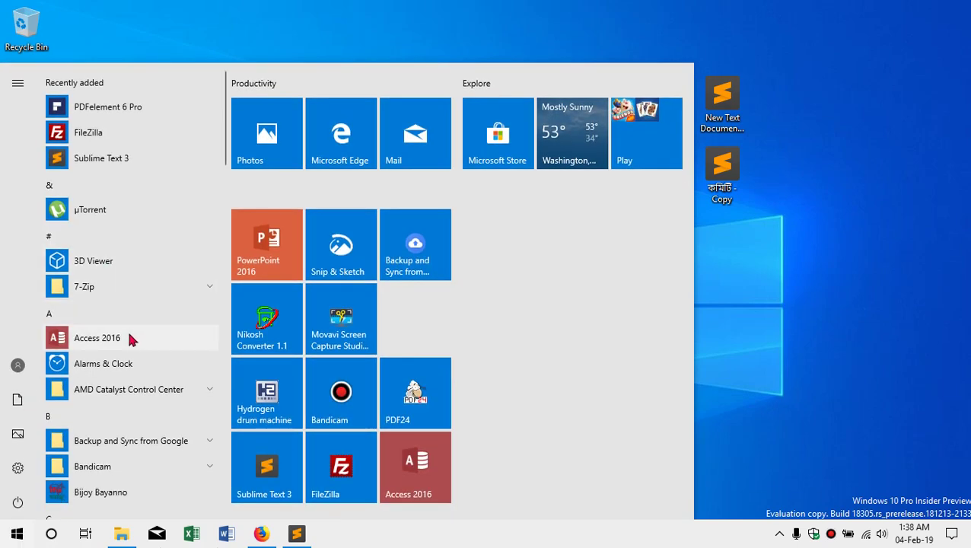
right_click(430, 478)
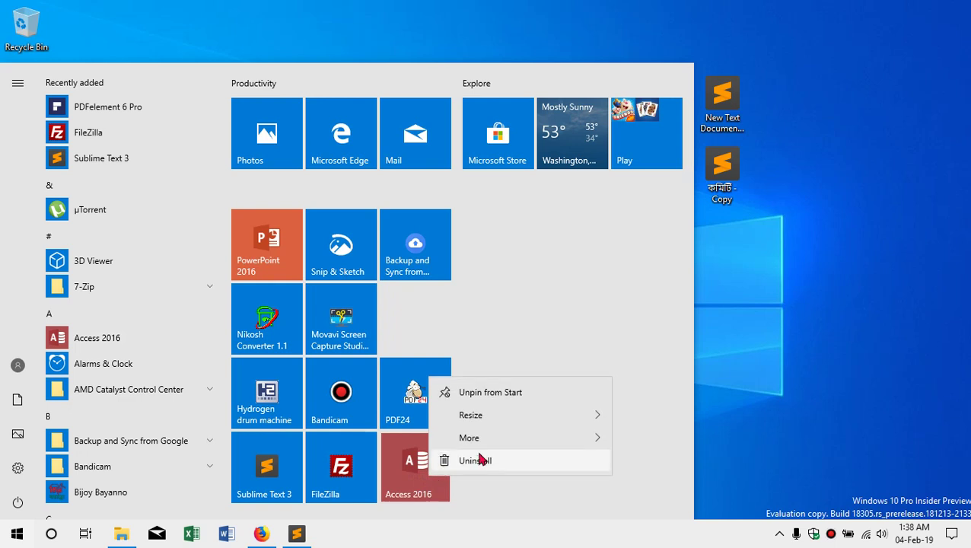
left_click(496, 393)
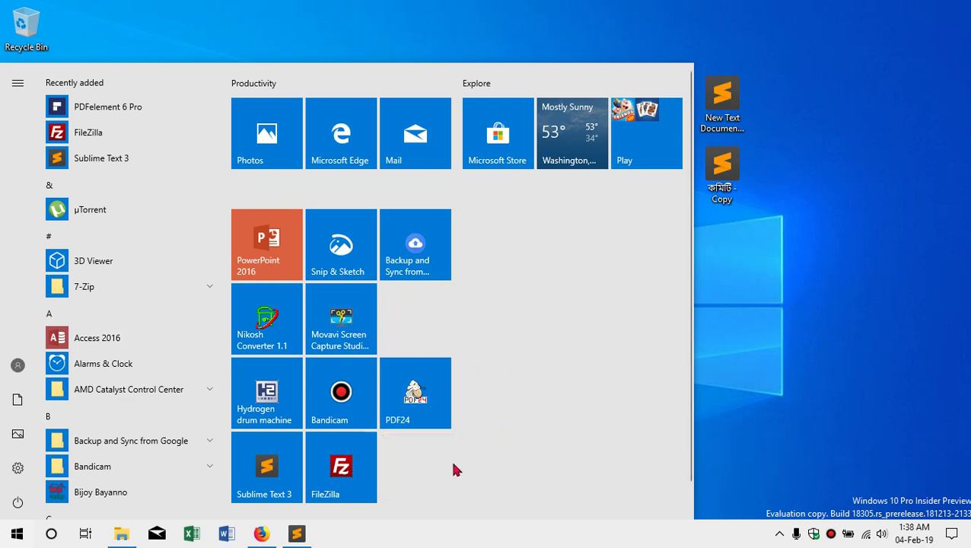
- Pin Access 2016 from the Start app list to the taskbar and close Start
right_click(93, 343)
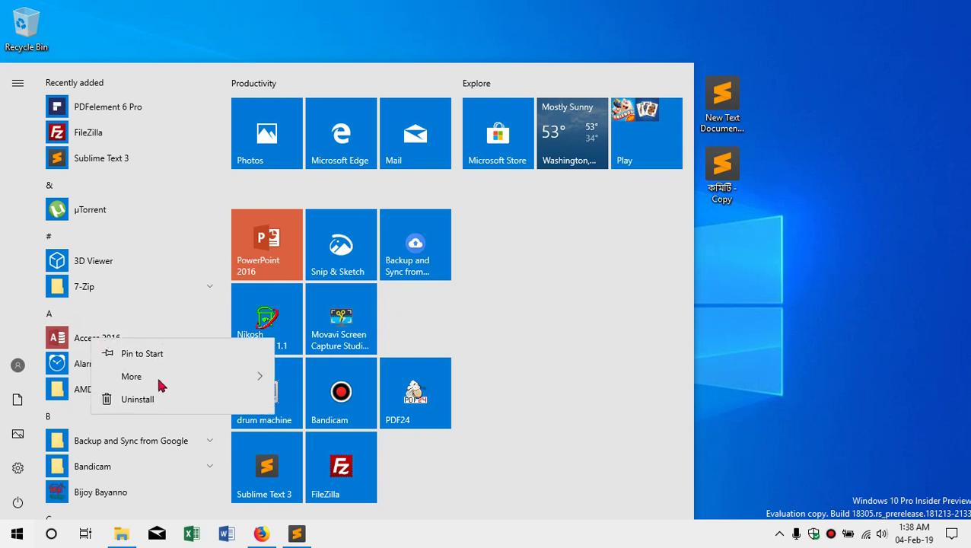
mouse_move(171, 384)
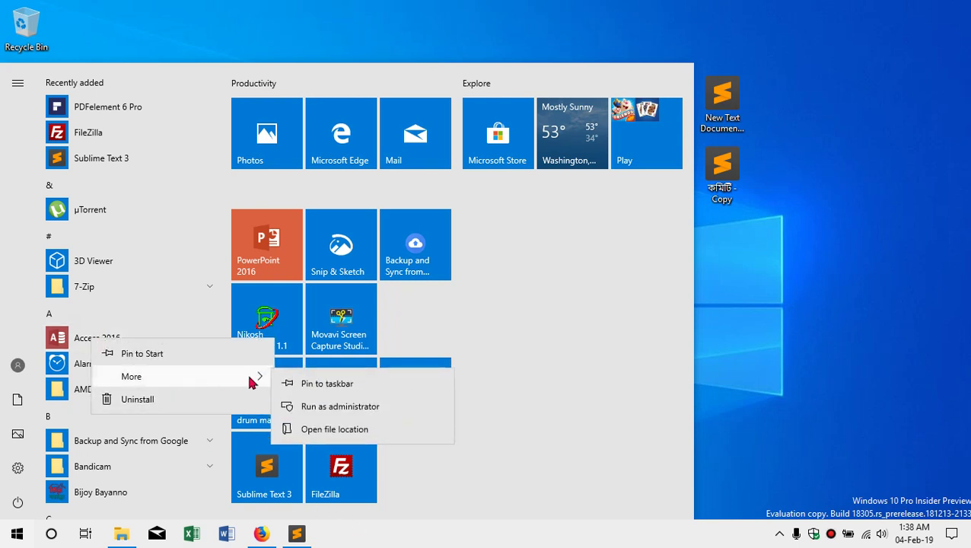
left_click(355, 383)
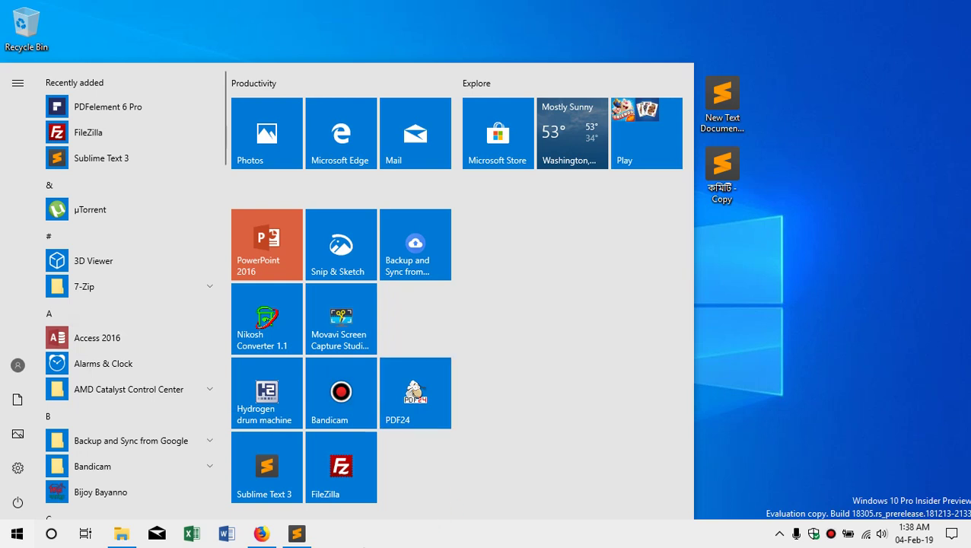
left_click(396, 538)
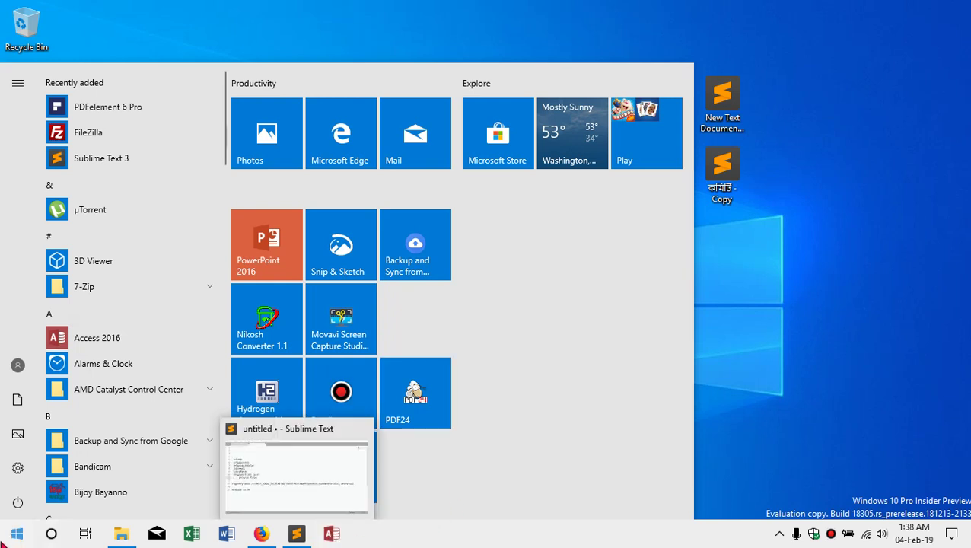
left_click(15, 535)
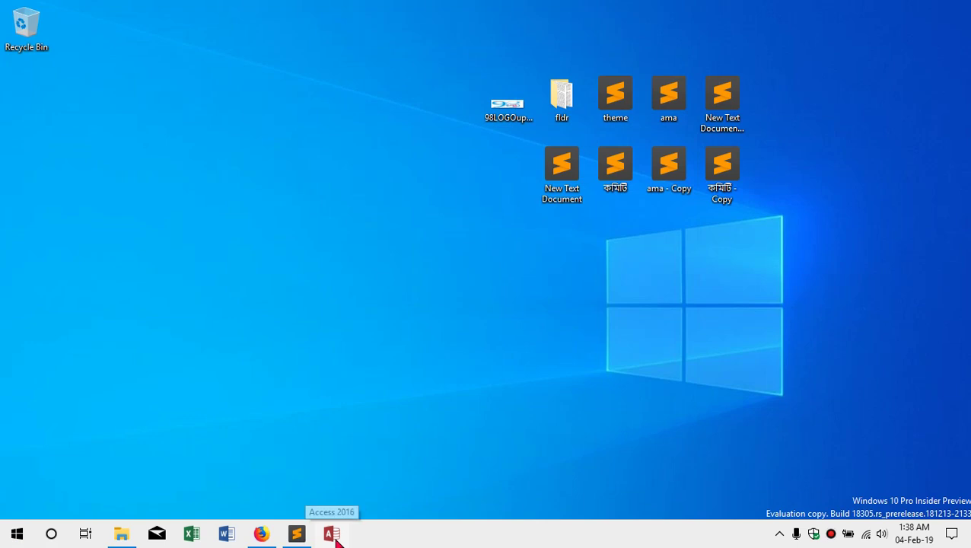
- Examine the protection areas in the Windows Security overview, then close it and refresh the desktop
mouse_move(298, 537)
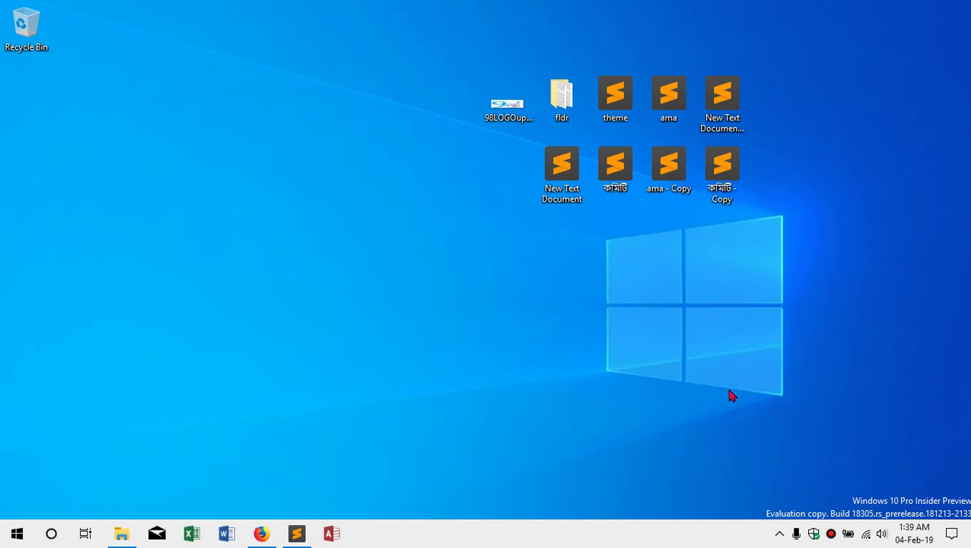
left_click(813, 534)
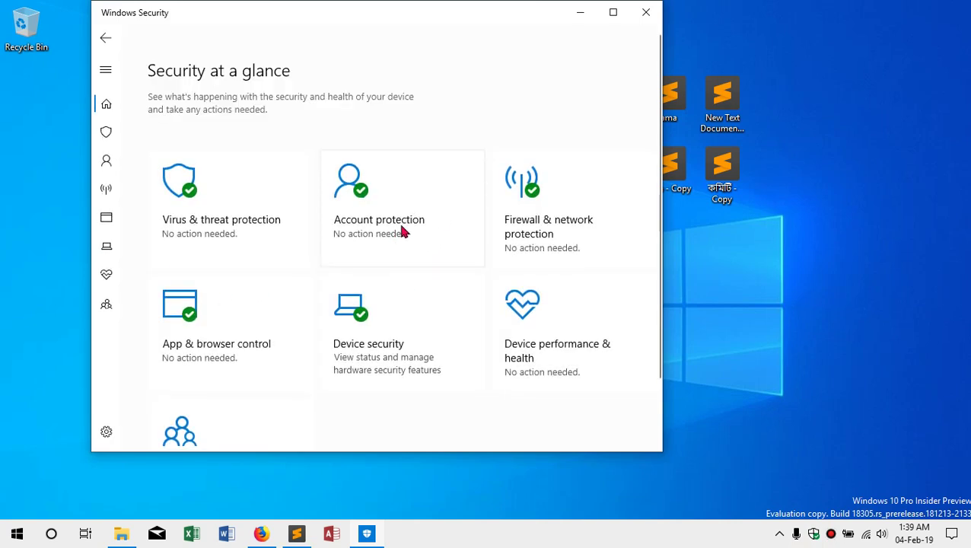
scroll(403, 232, "down", 2)
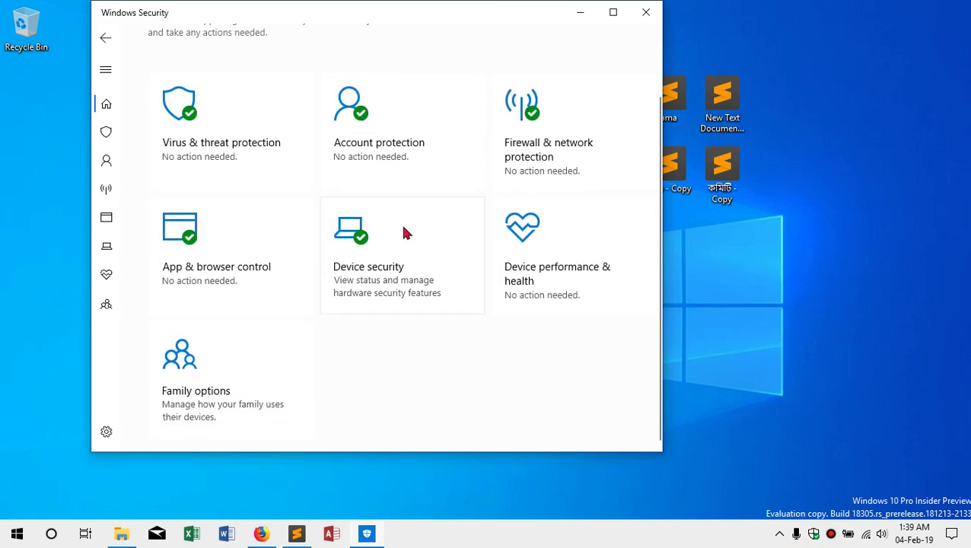
scroll(404, 232, "up", 2)
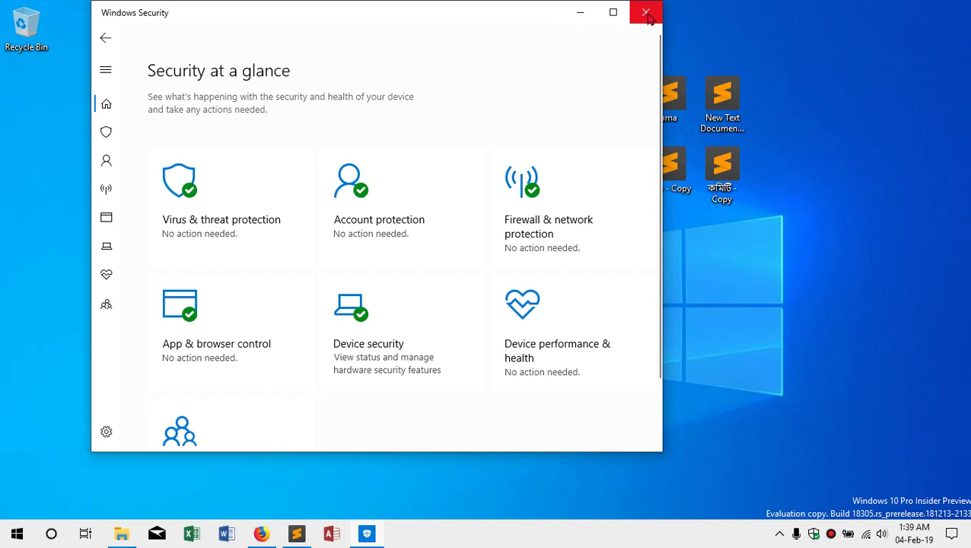
left_click(647, 14)
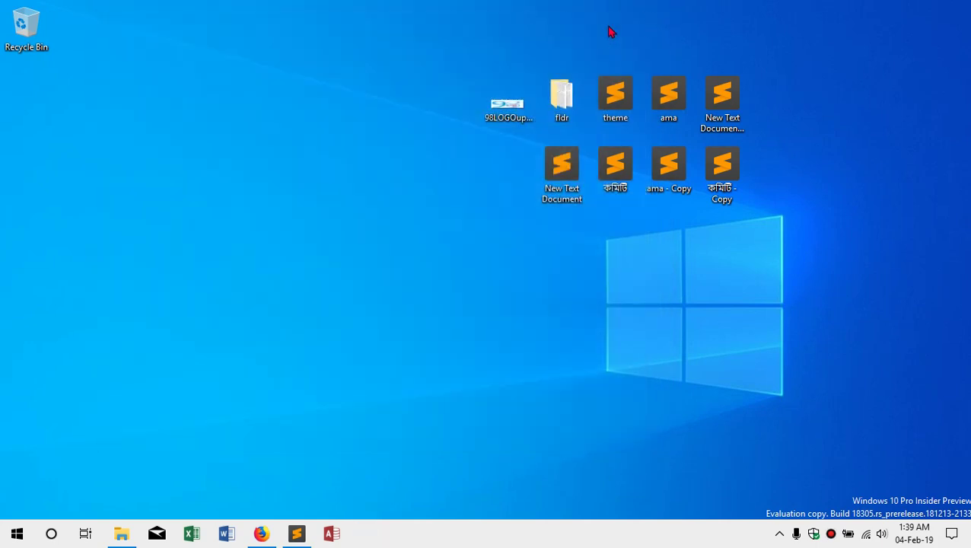
right_click(257, 129)
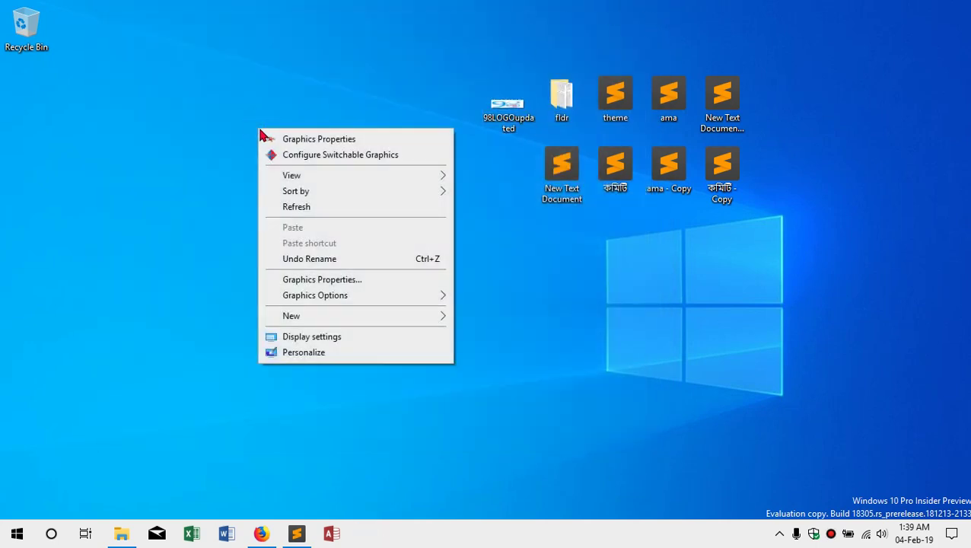
left_click(323, 212)
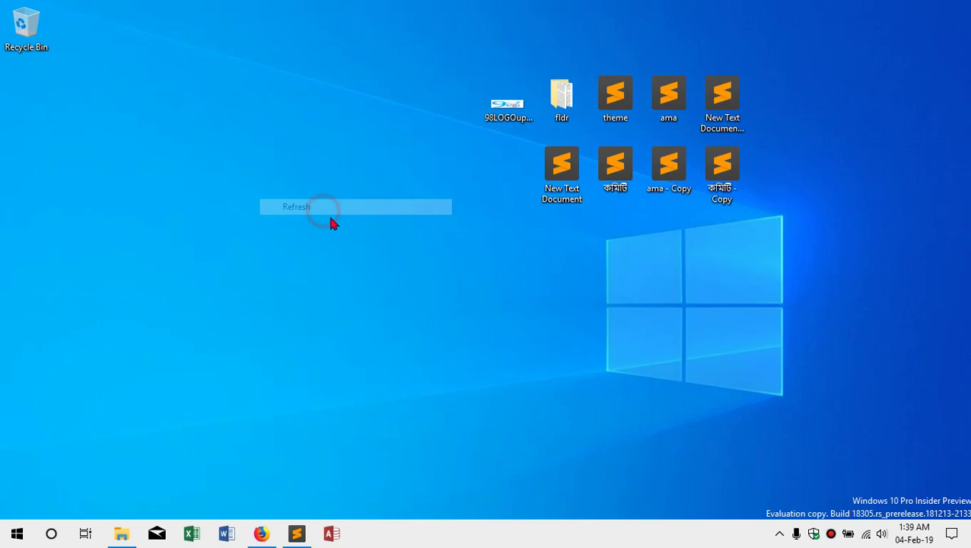
- Switch back to the untitled leftover-location notes in Sublime Text and open Start over them
left_click(296, 534)
left_click(260, 397)
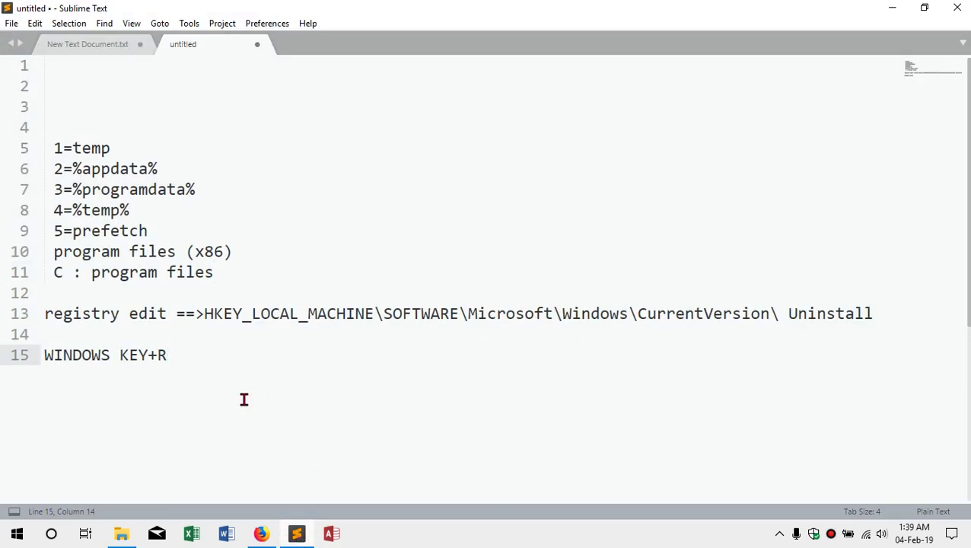
left_click(12, 537)
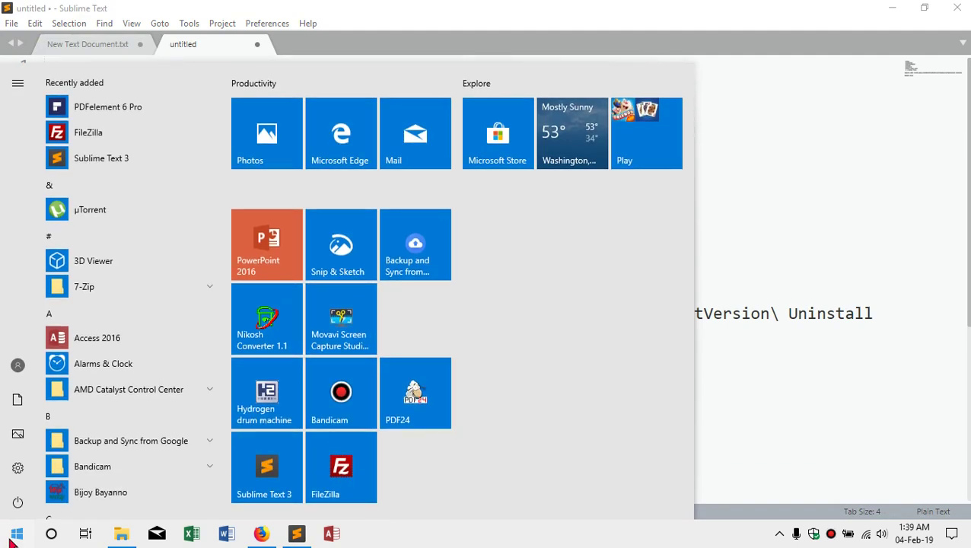